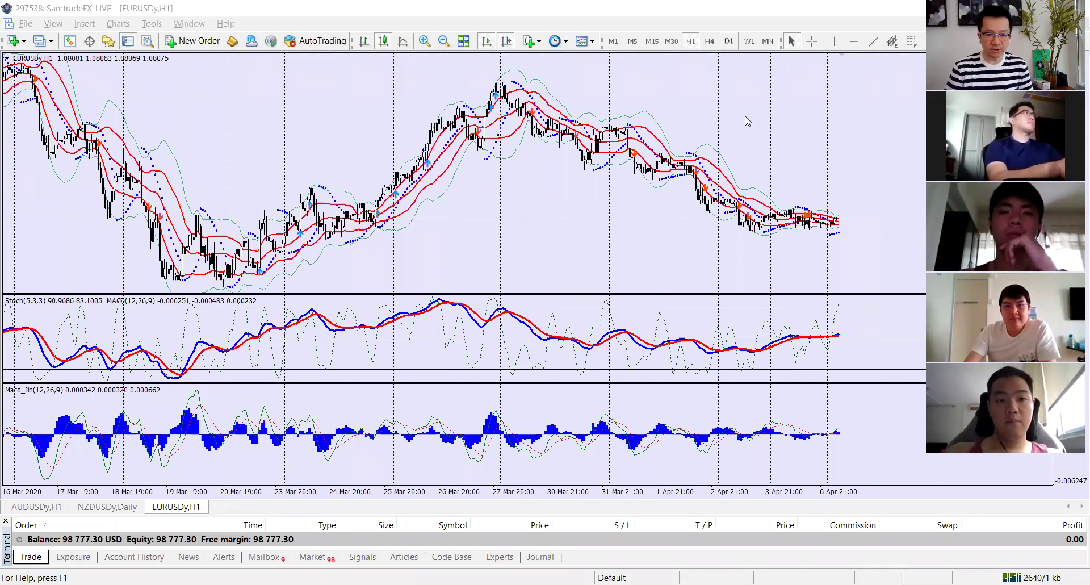
Step: Switch the EURUSD chart to the Daily timeframe and measure the distance from the early-March 2020 price area down to the March low
left_click(729, 41)
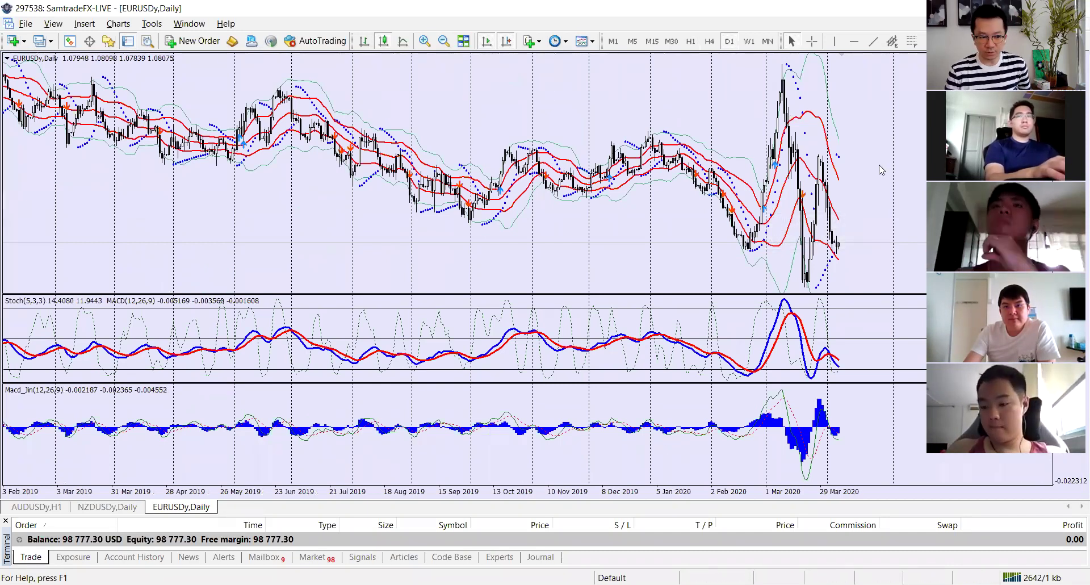
middle_click(767, 182)
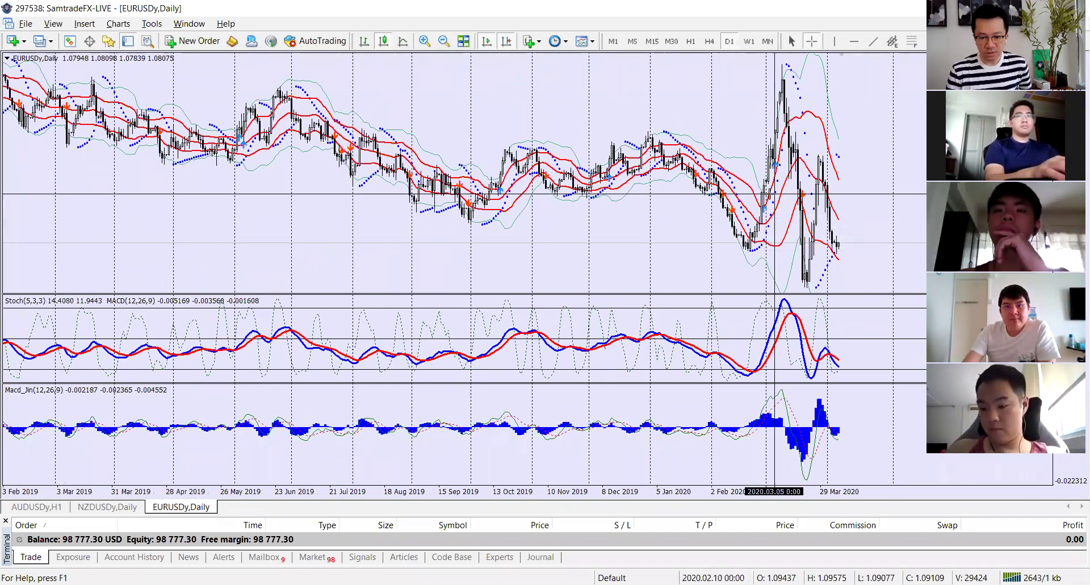
left_click_drag(767, 188, 805, 283)
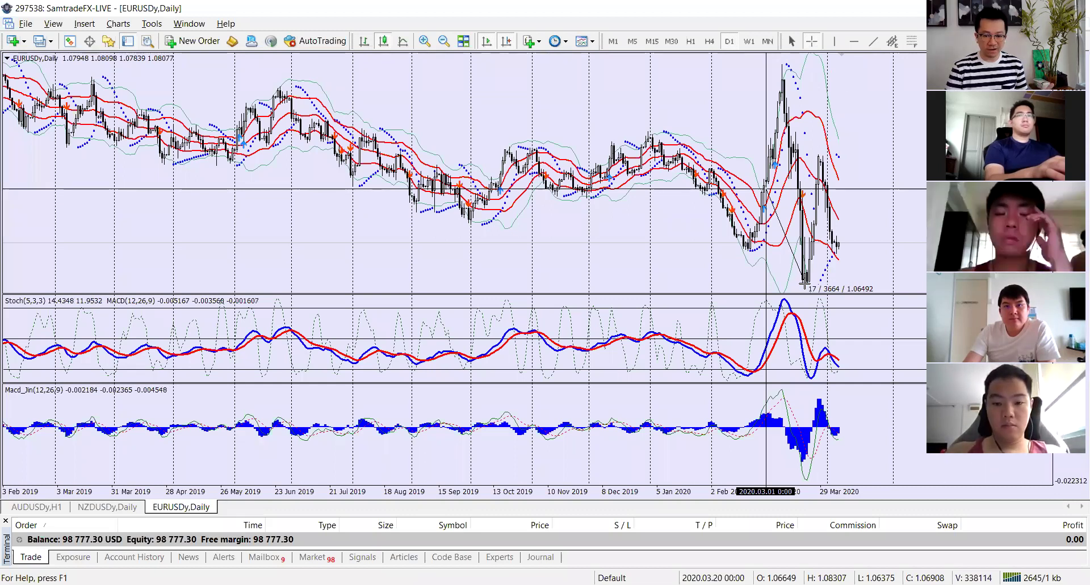
left_click_drag(805, 284, 806, 282)
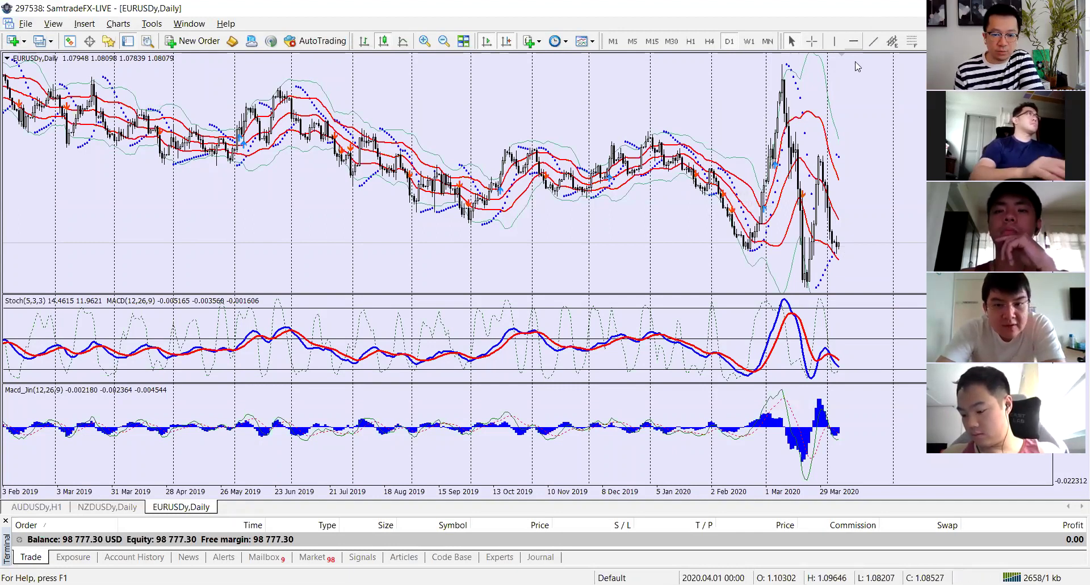
Step: Draw horizontal lines across the Daily chart at the March 2020 low and near the March 2020 peak
left_click(854, 42)
left_click_drag(824, 274, 832, 280)
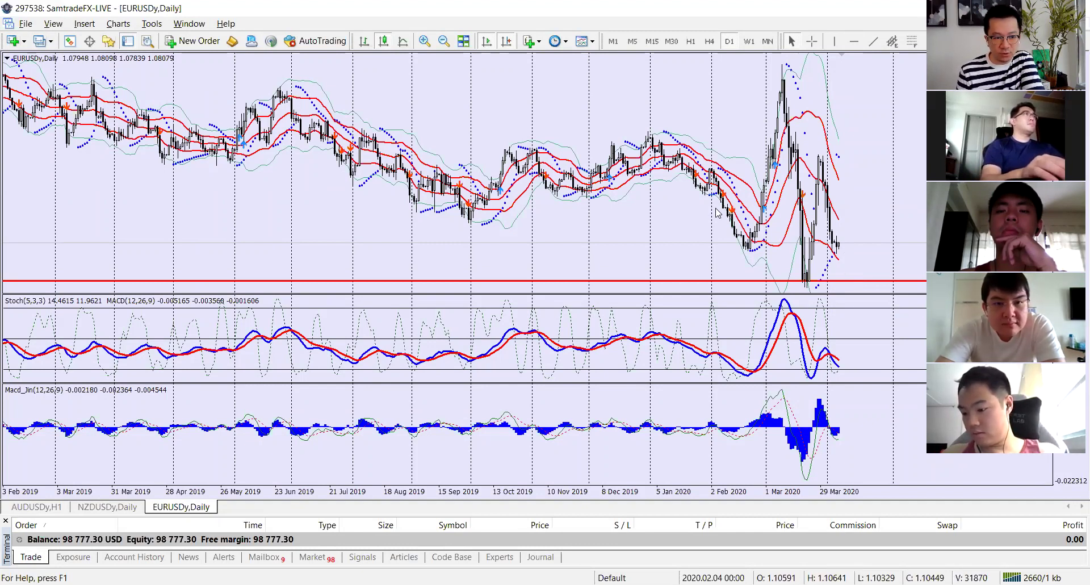
mouse_move(722, 202)
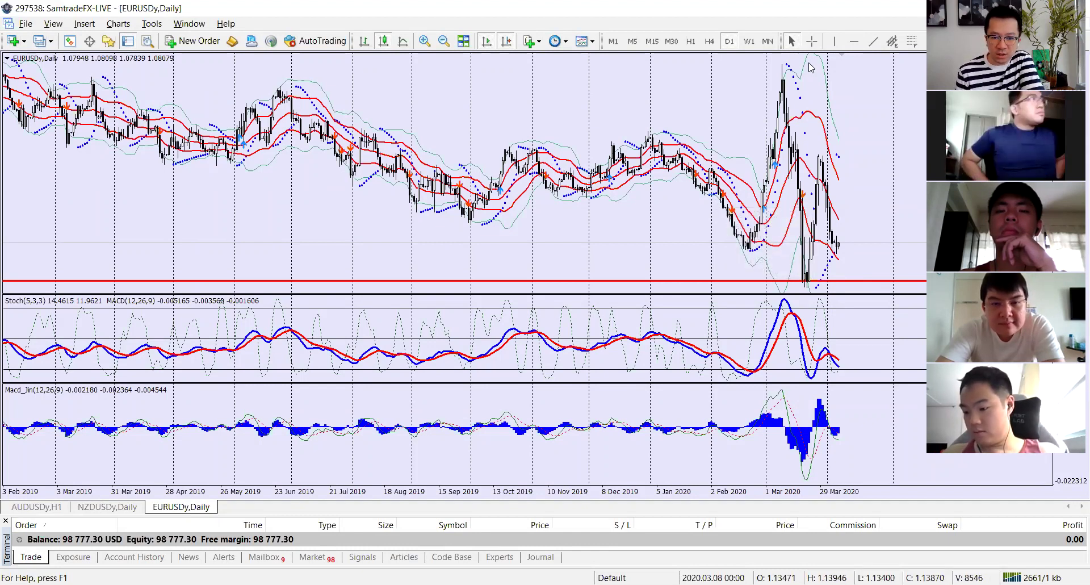
left_click(853, 41)
left_click_drag(861, 72, 870, 84)
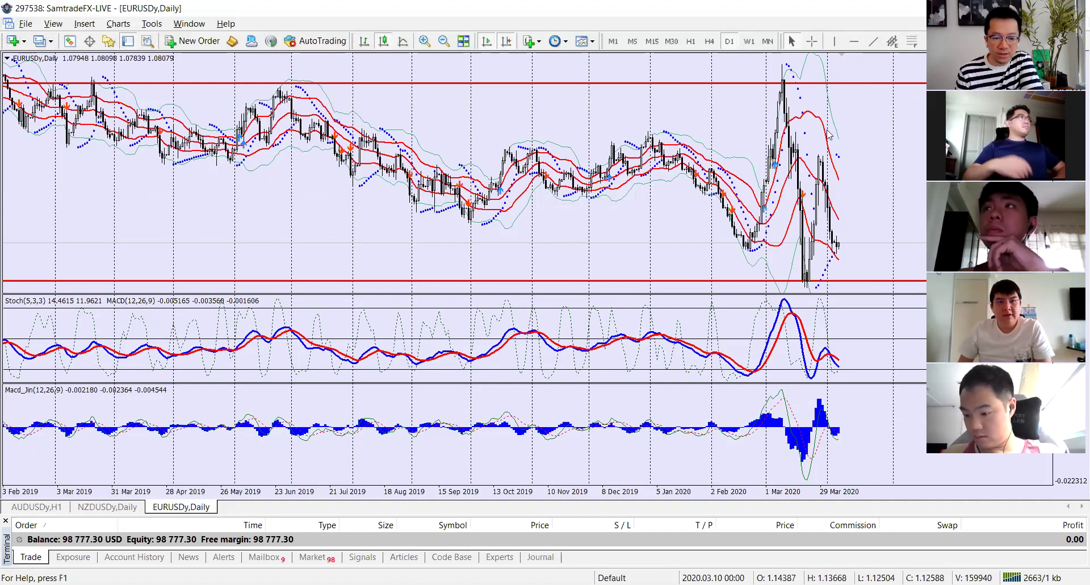
Step: Add a horizontal support line between the two and align it with the autumn 2019 swing low
left_click(853, 40)
left_click(517, 222)
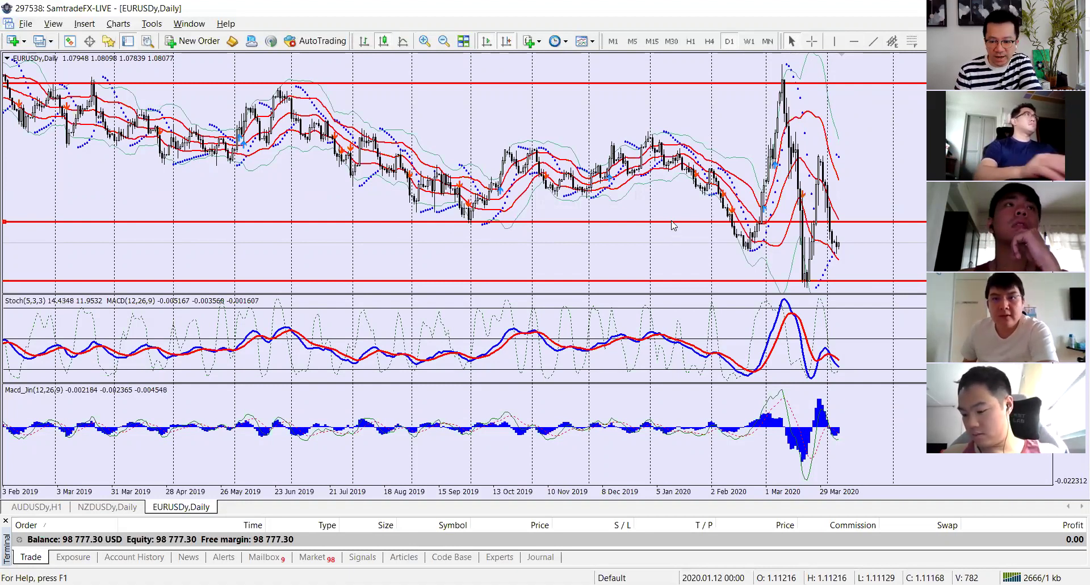
left_click_drag(673, 226, 678, 223)
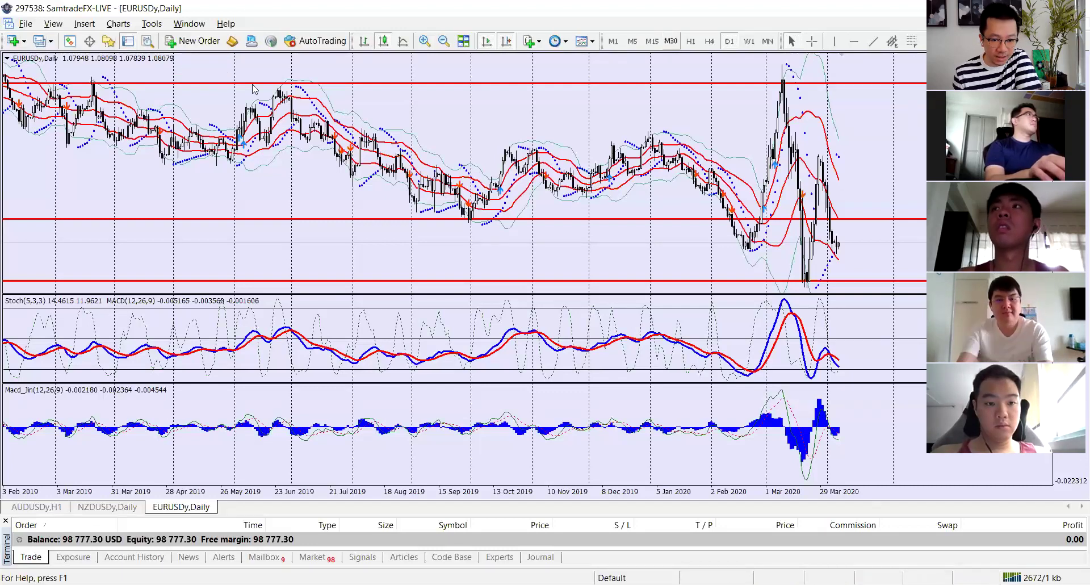
Step: Switch the chart to the H4 timeframe and measure the distance from the middle horizontal line up to the highest one
left_click(709, 41)
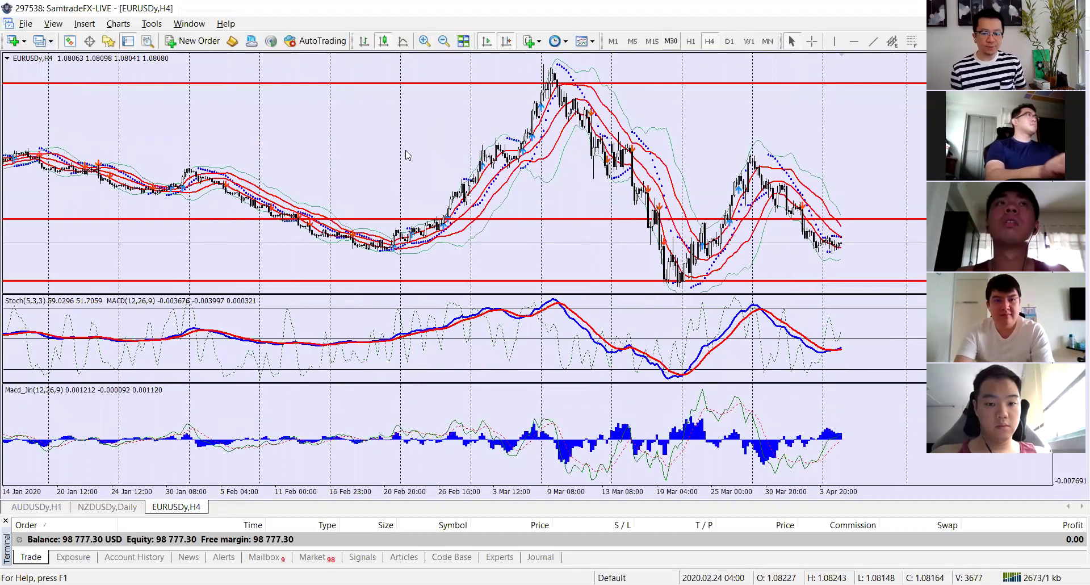
middle_click(611, 218)
left_click_drag(610, 218, 558, 82)
Step: Place a horizontal line just above the late-March swing high and measure the gap down to the line beneath it
left_click(853, 41)
left_click(824, 145)
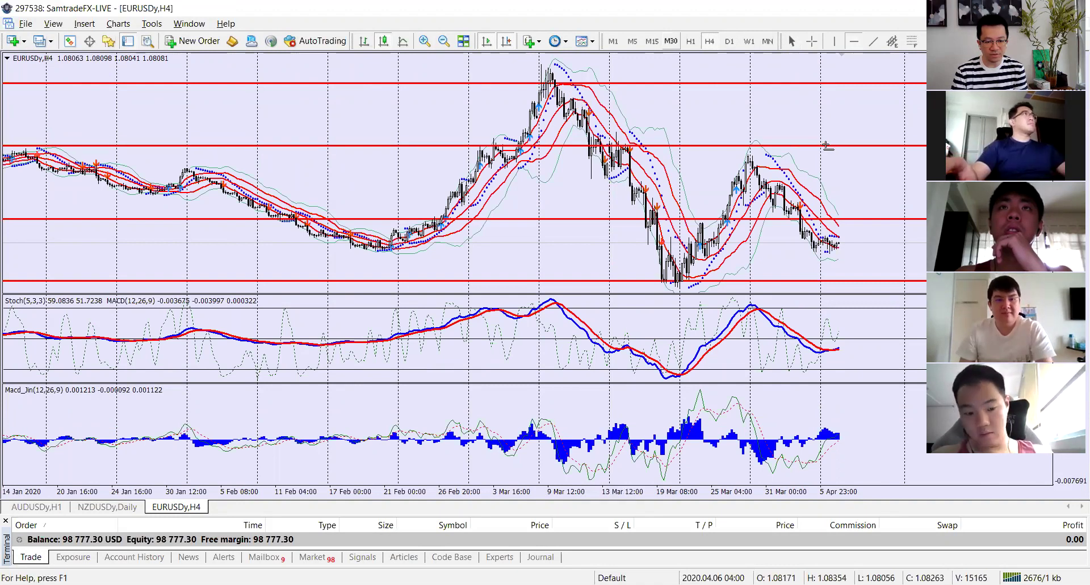
left_click_drag(827, 150, 849, 218)
middle_click(827, 150)
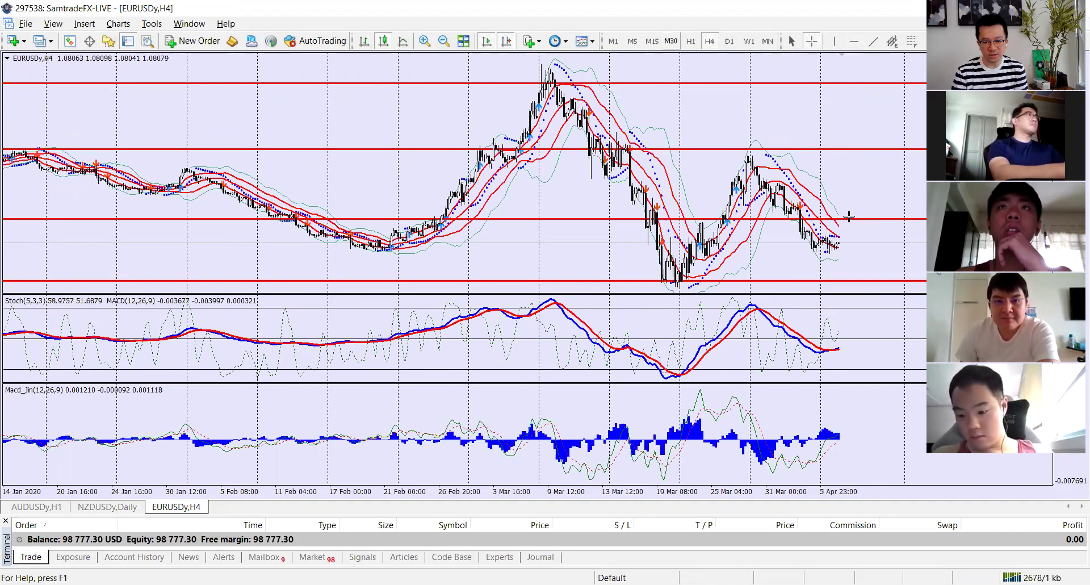
left_click_drag(826, 267, 819, 279)
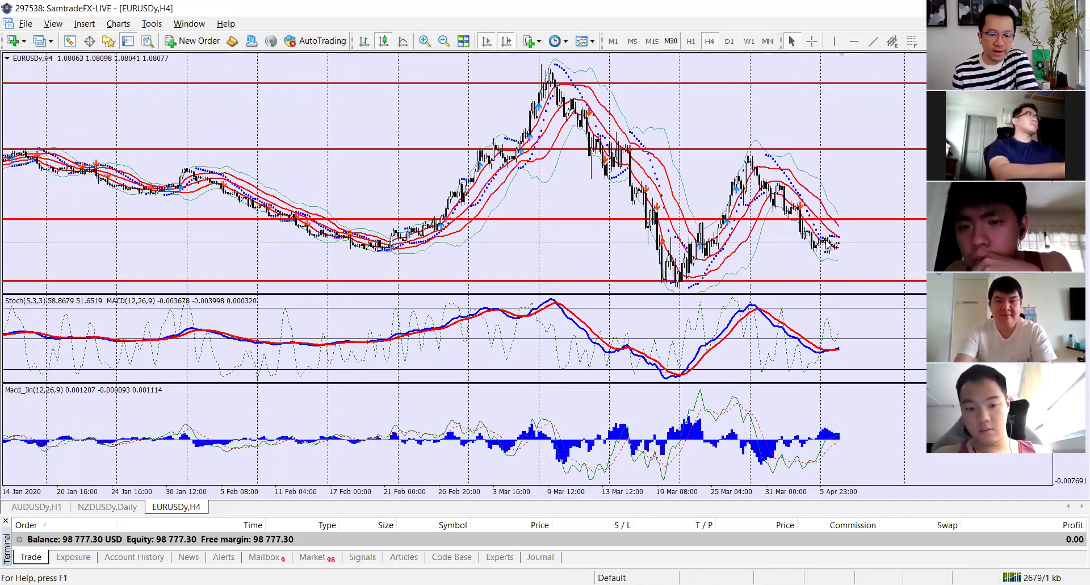
mouse_move(820, 247)
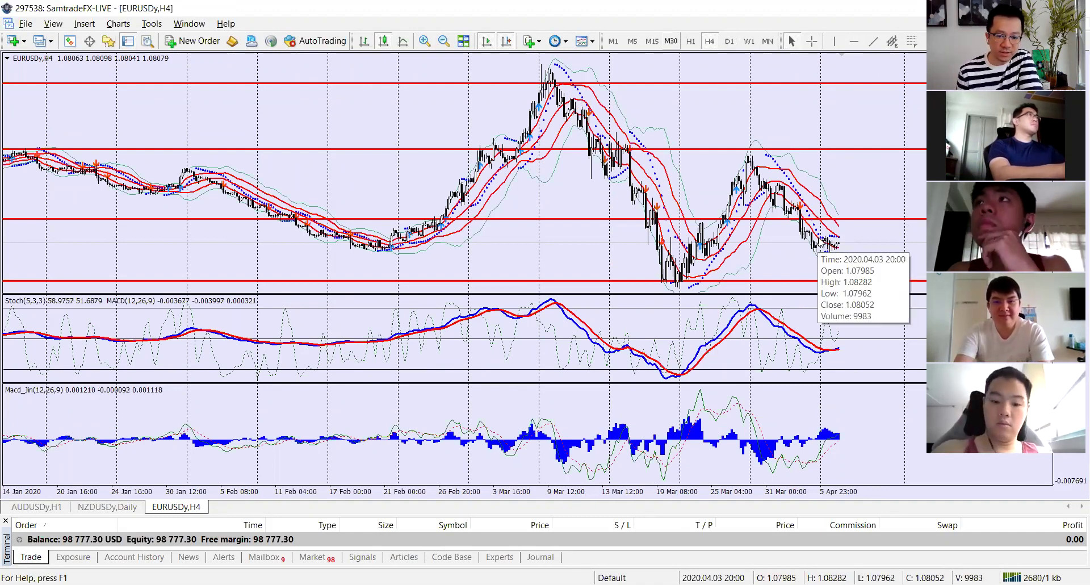
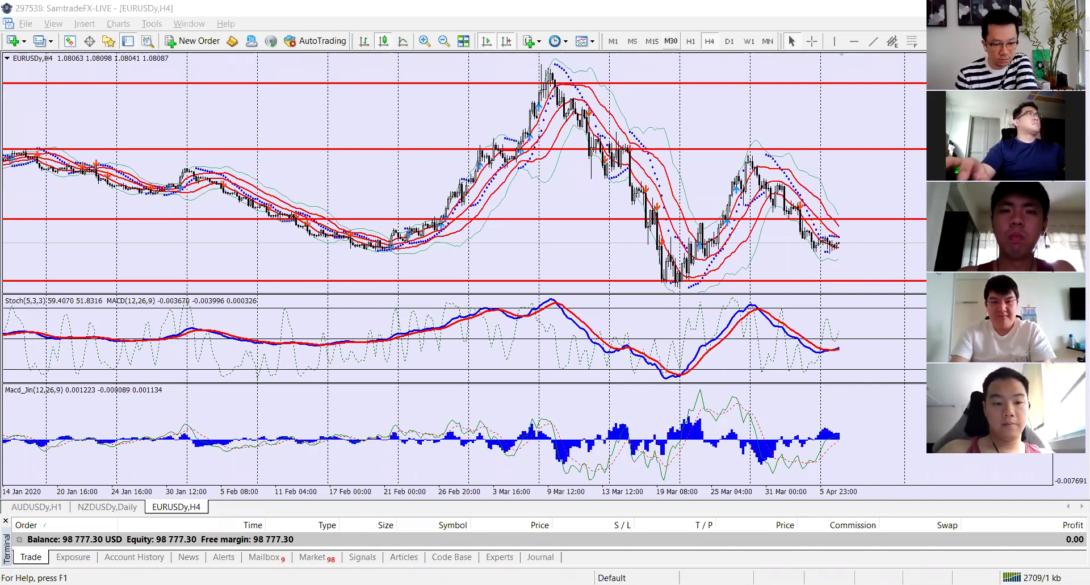
Step: Switch to the Forex Factory website and review the economic calendar for April 7 to 13, including the ECB Monetary Policy Meeting Accounts
key("alt+Tab")
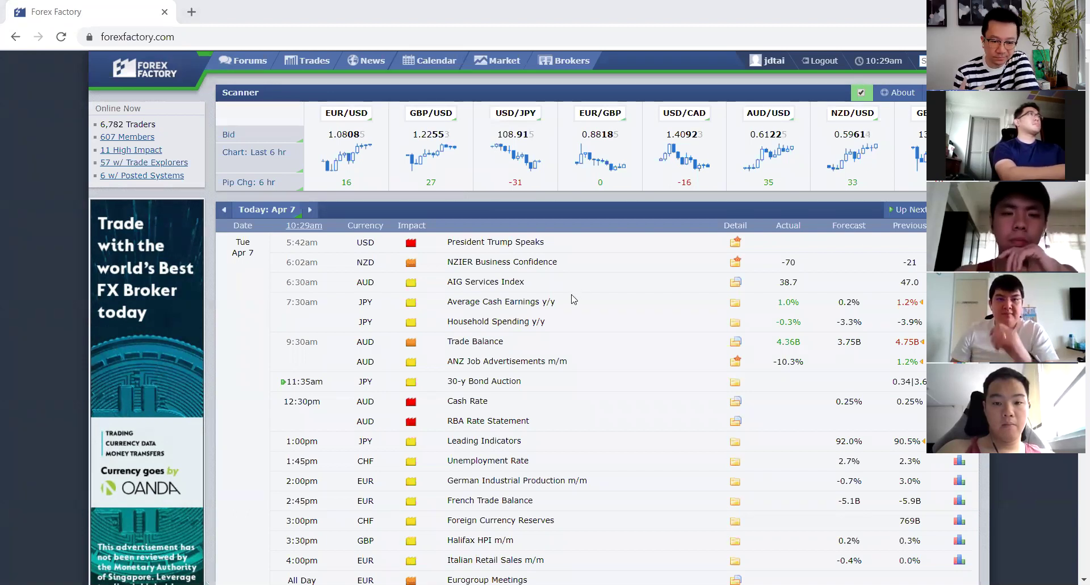
scroll(565, 310, "down", 1)
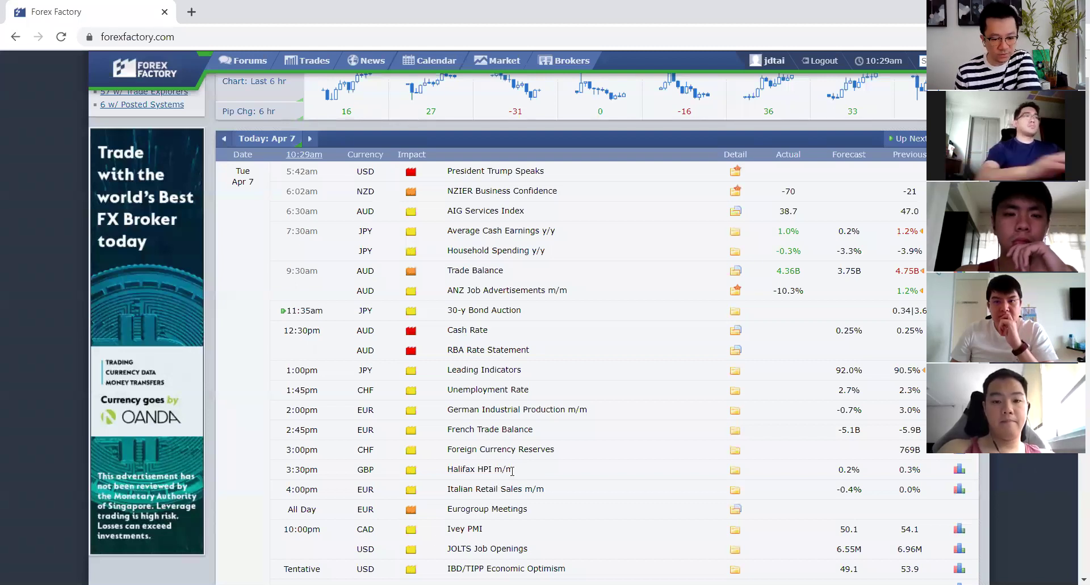
scroll(512, 470, "down", 4)
left_click(271, 330)
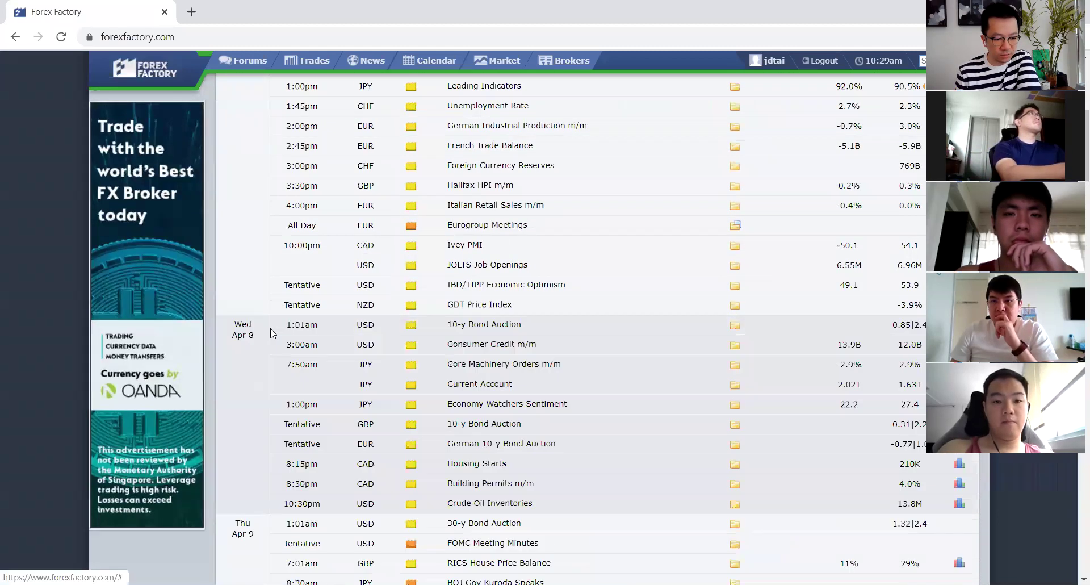
scroll(397, 335, "down", 1)
scroll(495, 182, "down", 3)
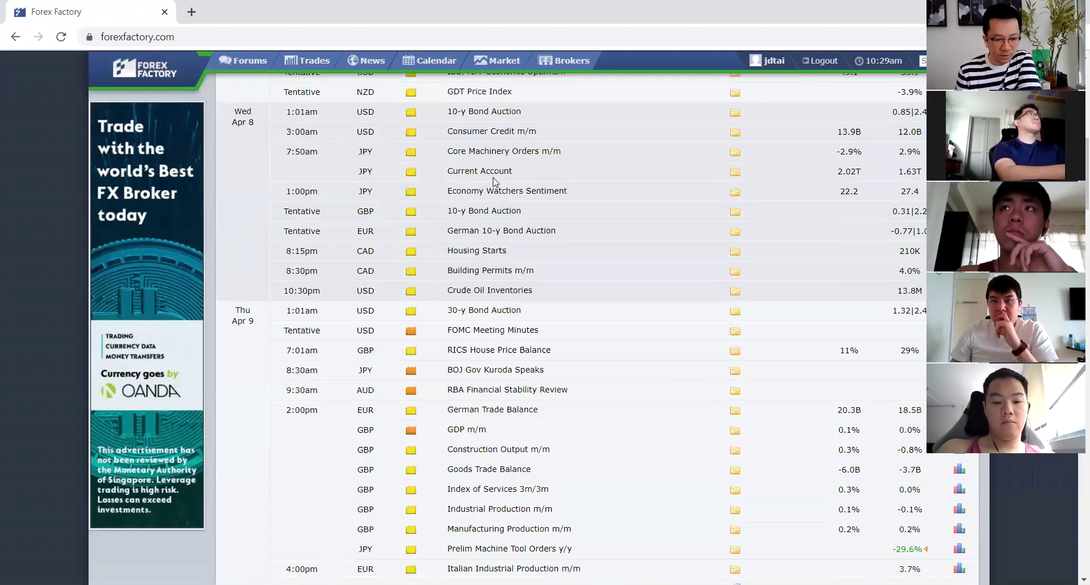
scroll(494, 326, "down", 3)
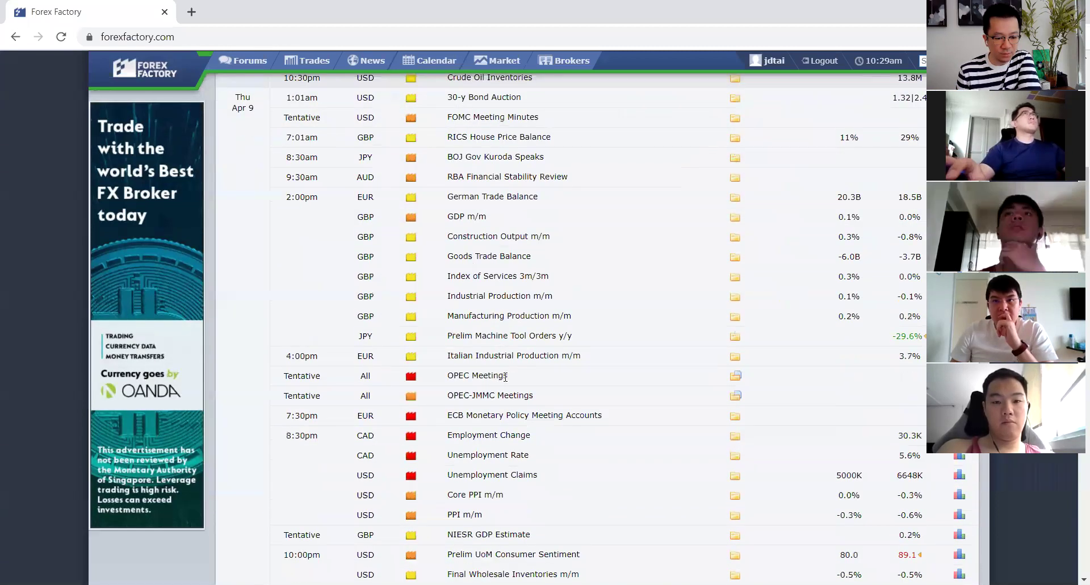
left_click_drag(464, 415, 600, 416)
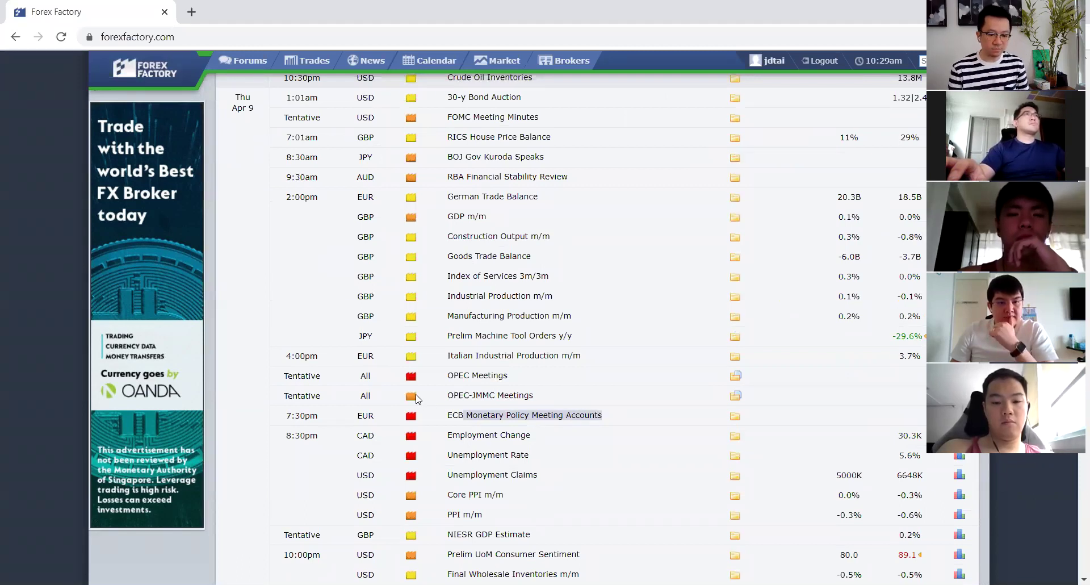
scroll(468, 392, "down", 9)
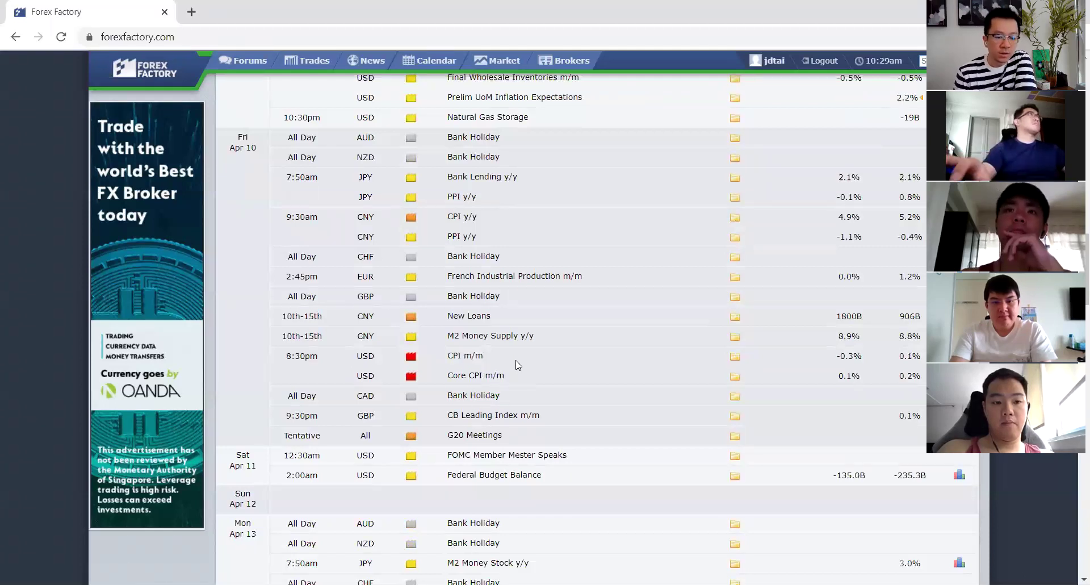
scroll(518, 364, "up", 2)
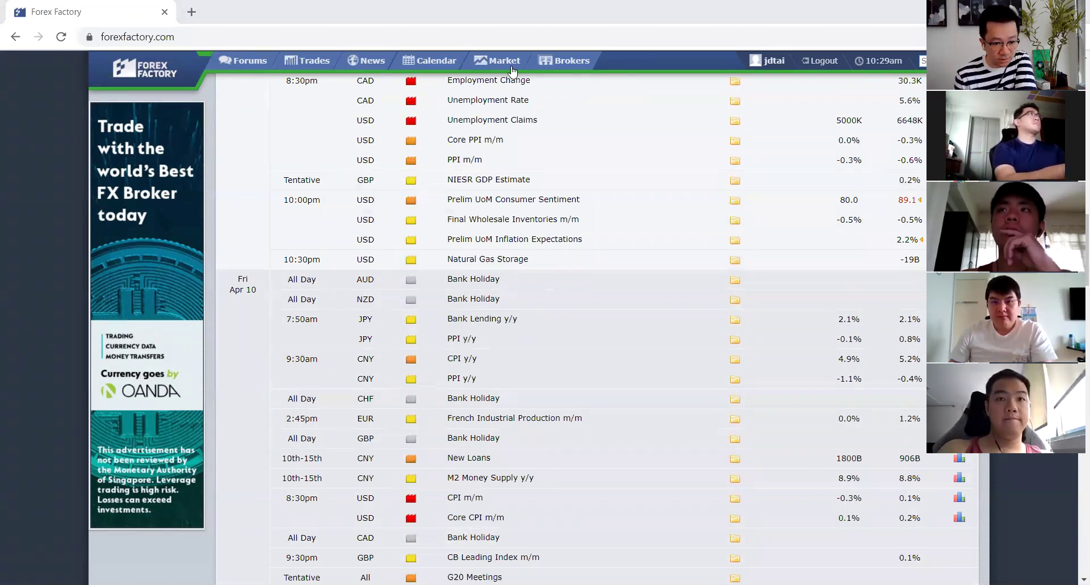
Step: Return to MetaTrader, switch EURUSD to the H1 timeframe, and measure from the current price to the horizontal lines above and below
key("alt+Tab")
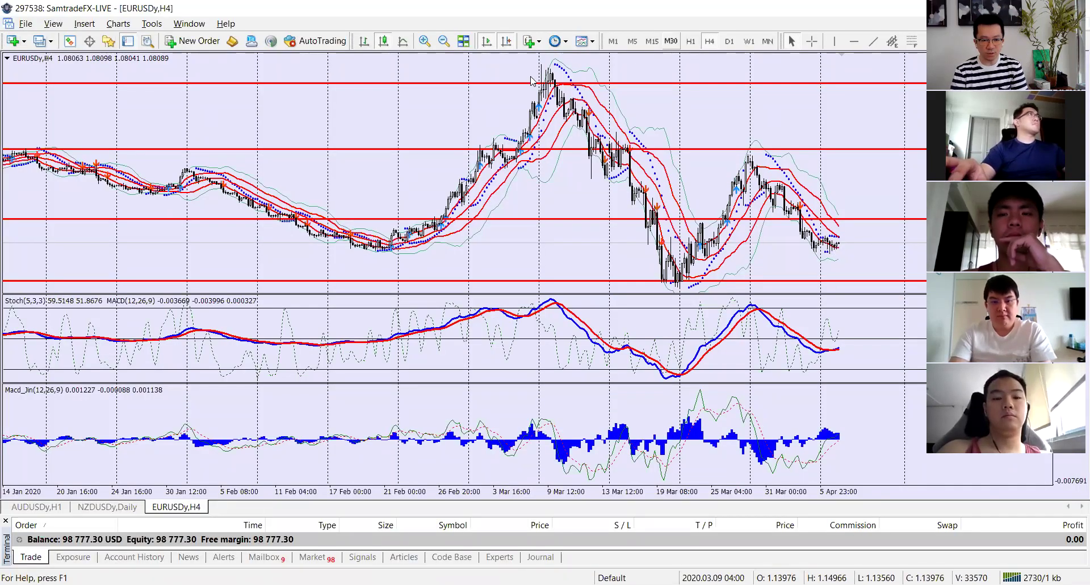
left_click(690, 41)
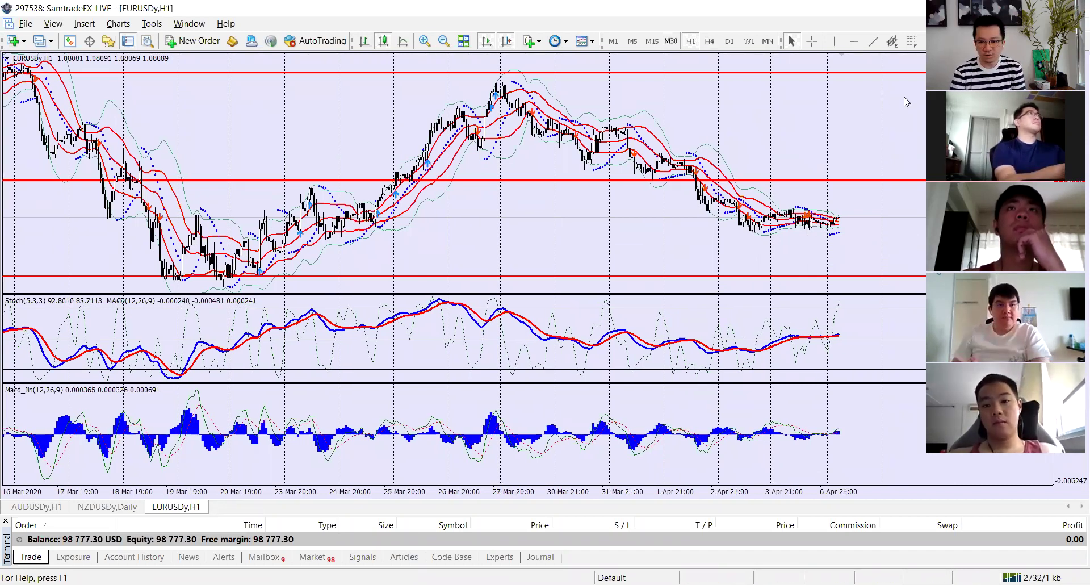
middle_click(828, 219)
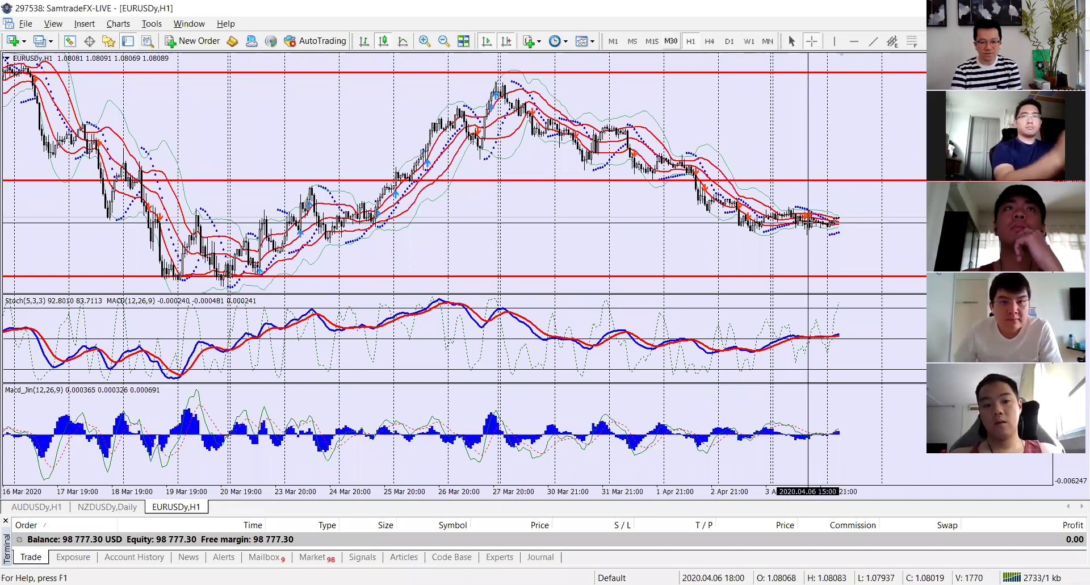
left_click_drag(827, 219, 890, 180)
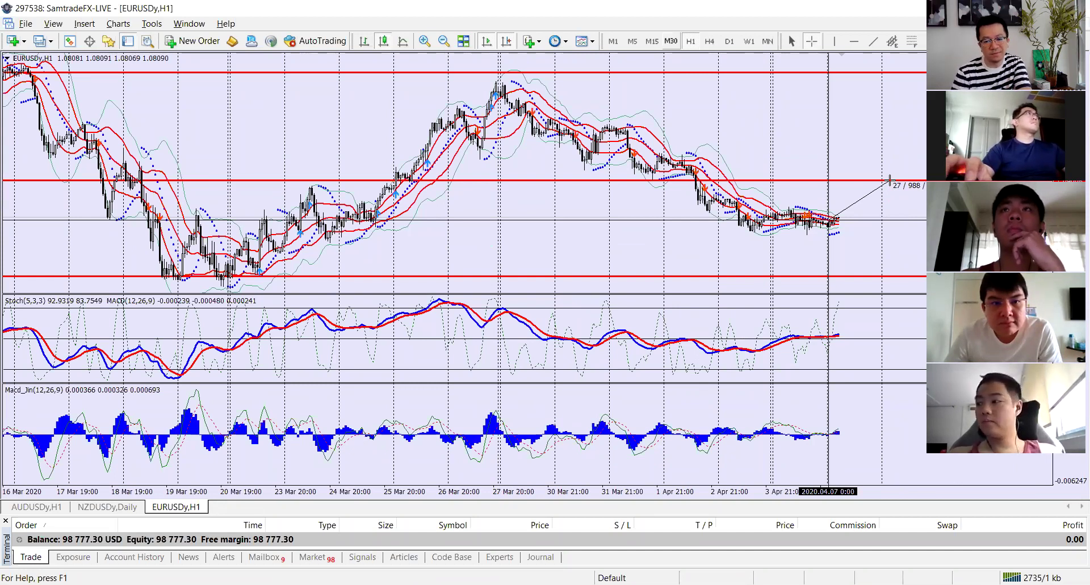
left_click_drag(889, 180, 870, 268)
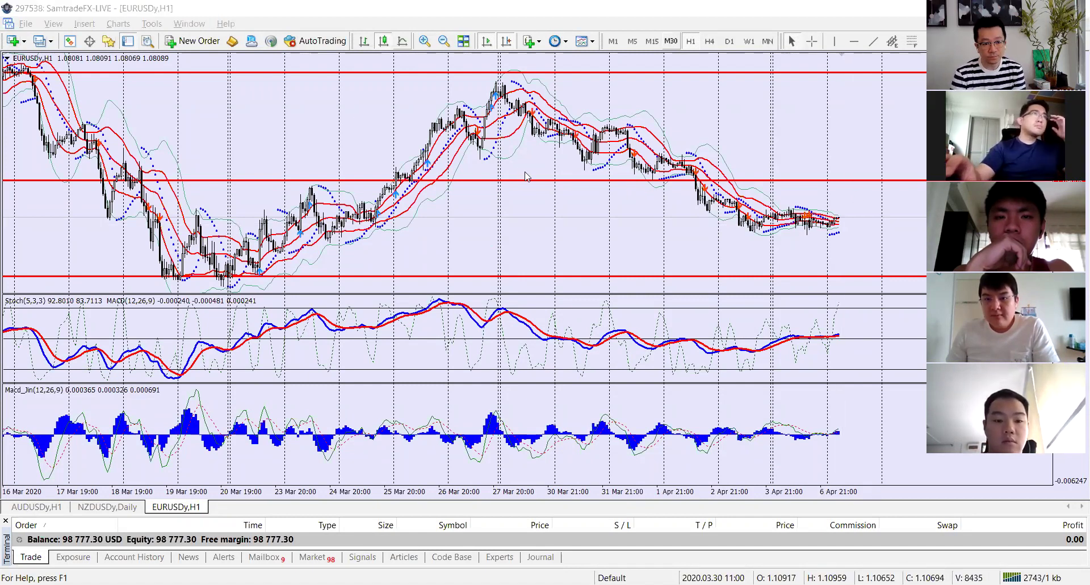
Step: Measure the distance from just above the latest H1 candle down to just below the recent consolidation lows
left_click(501, 141)
key("plus")
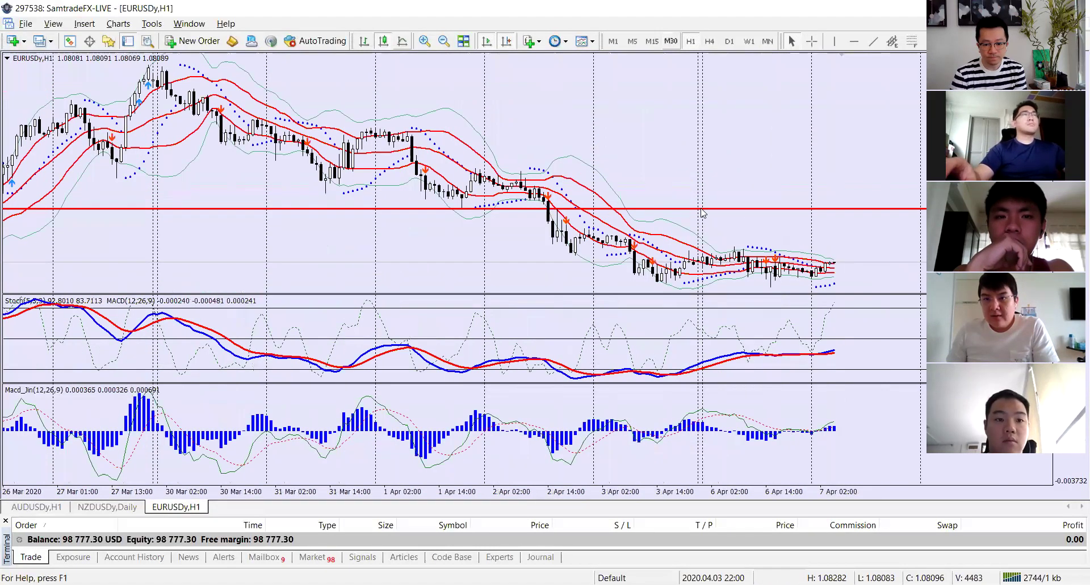
key("plus")
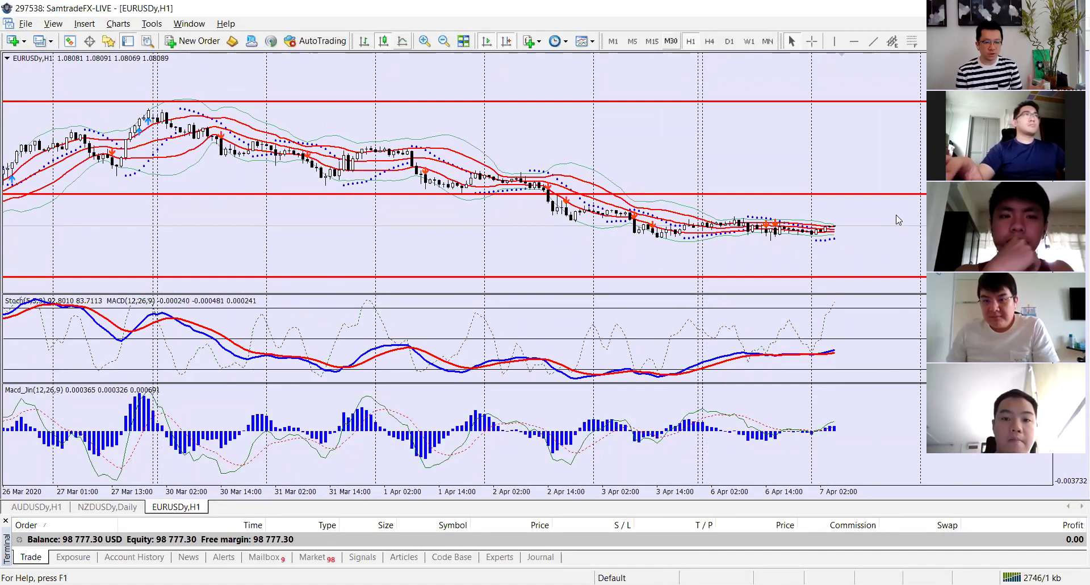
middle_click(840, 225)
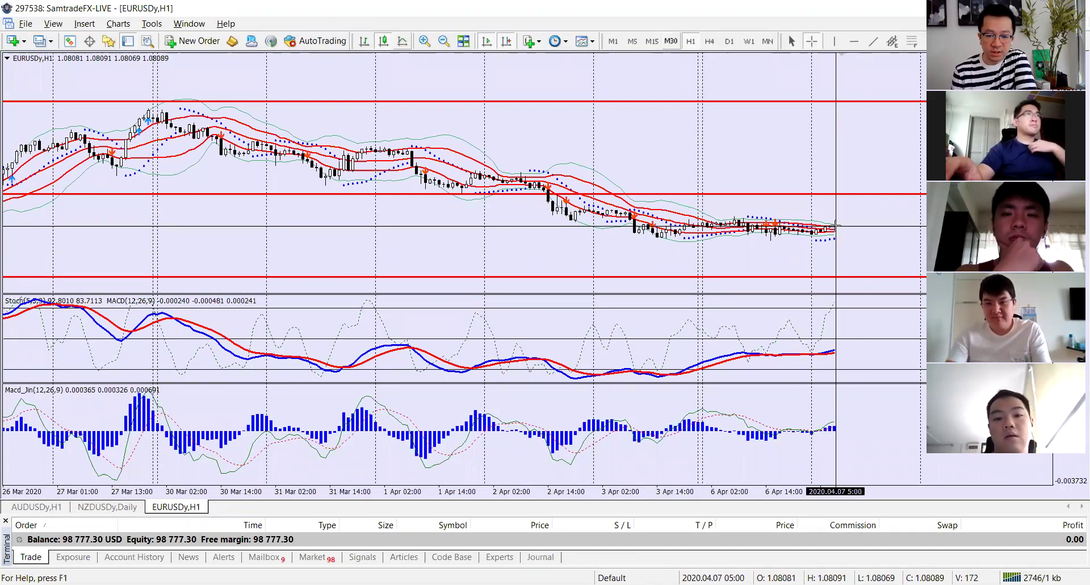
mouse_move(840, 219)
left_mouse_down()
mouse_move(827, 239)
mouse_move(849, 194)
mouse_move(828, 235)
left_mouse_up()
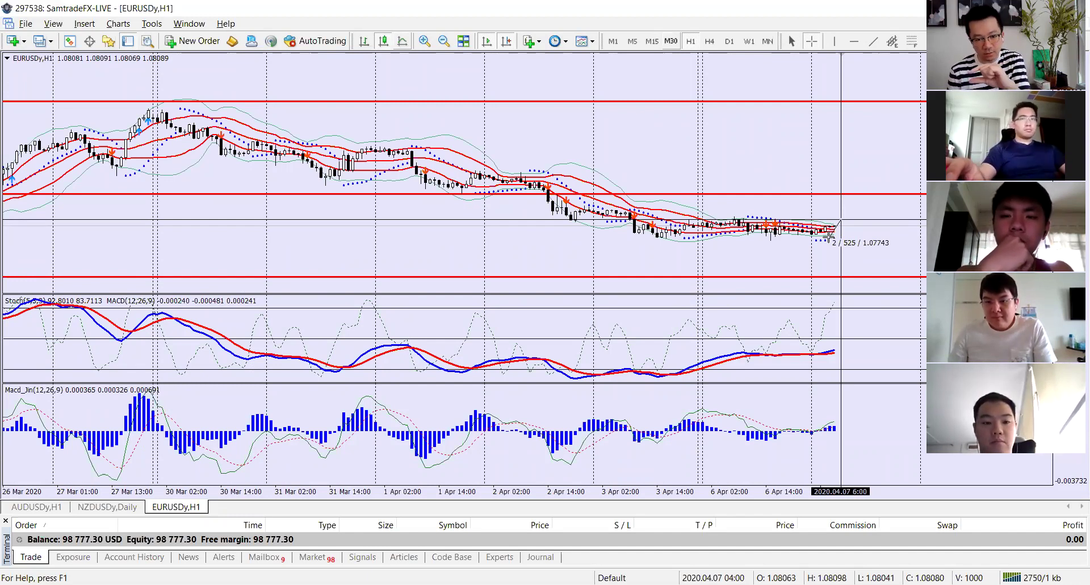
left_click_drag(828, 235, 829, 241)
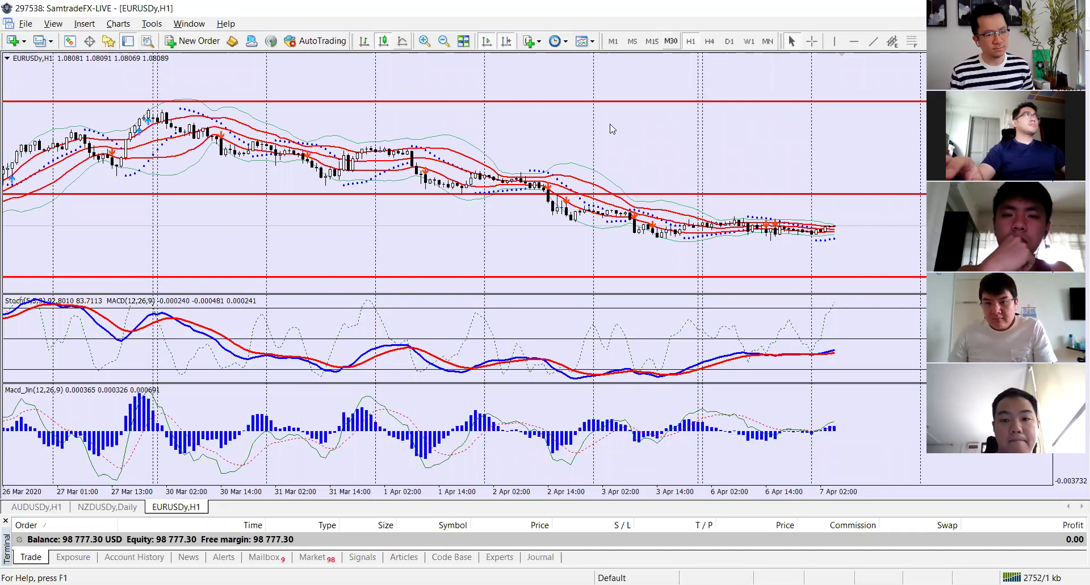
Step: Measure the distance from just below the latest H1 candles down to the lowest horizontal line
middle_click(835, 237)
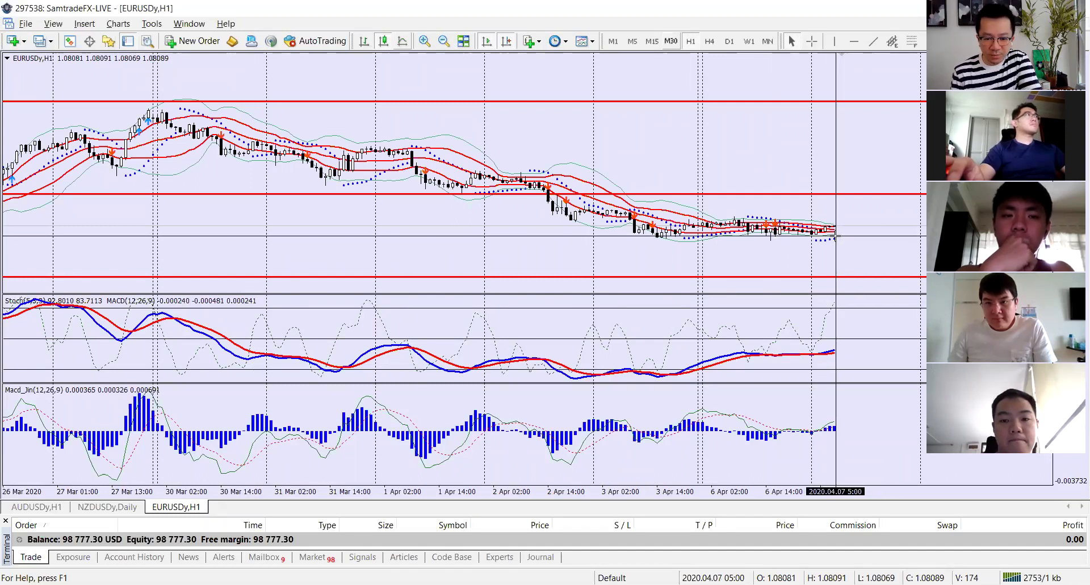
mouse_move(836, 238)
mouse_move(847, 240)
left_mouse_down()
mouse_move(834, 216)
mouse_move(827, 278)
left_mouse_up()
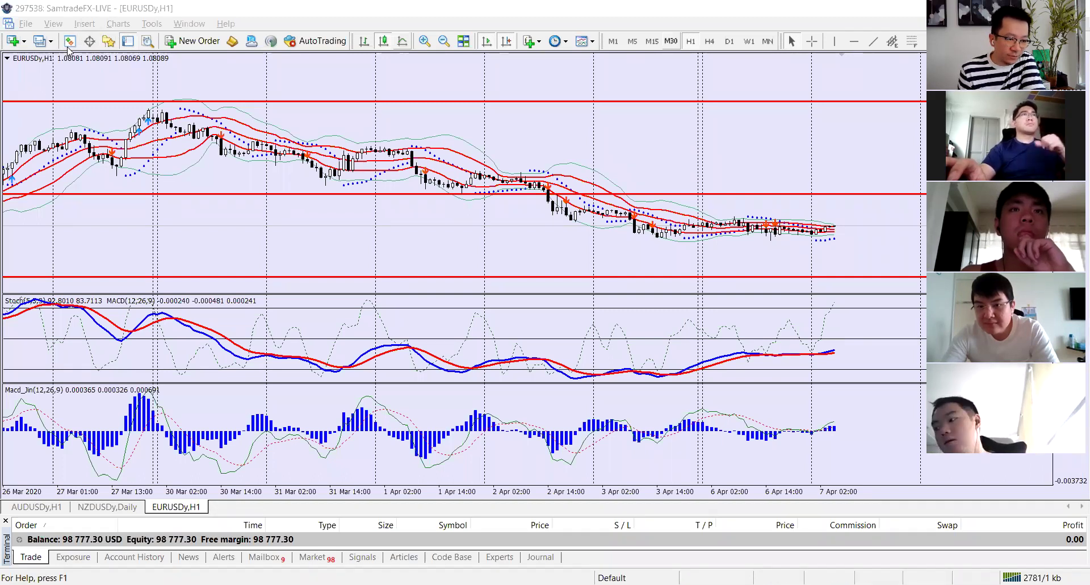
Step: Open a new EURGBP chart from the market symbol list and hide the symbol list
left_click(107, 41)
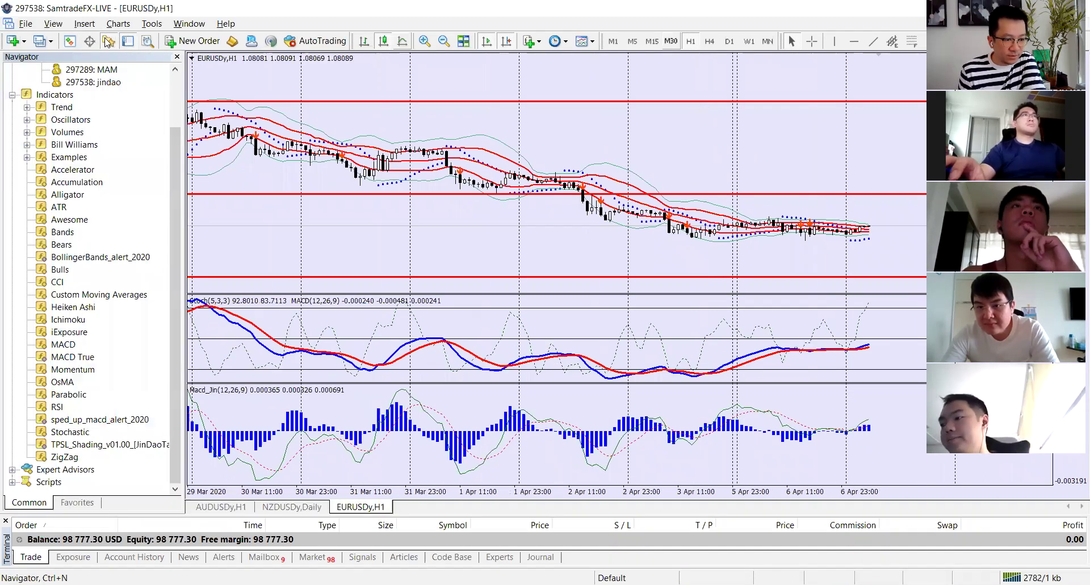
left_click(108, 41)
left_click(69, 40)
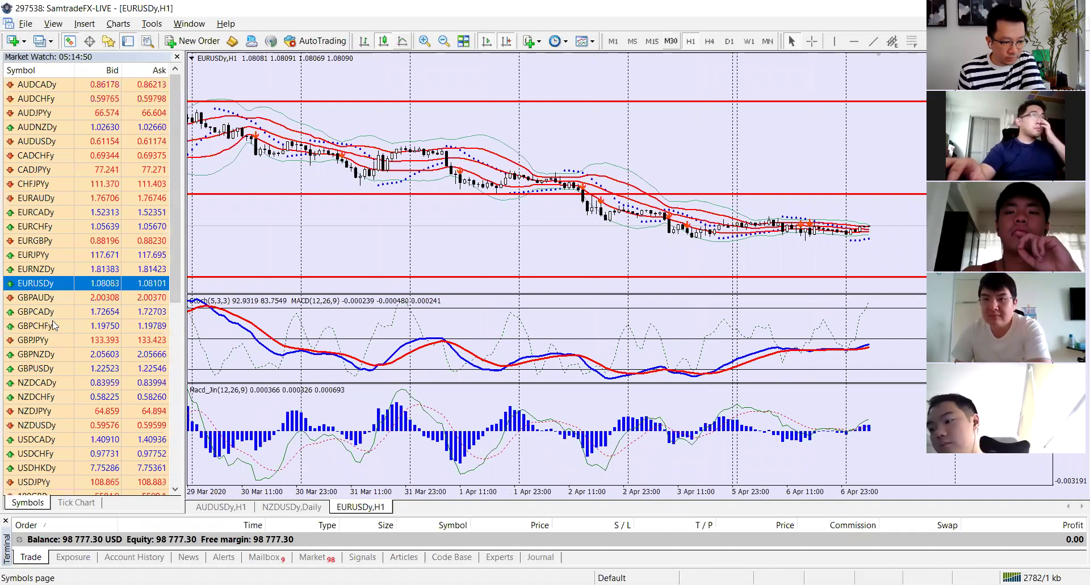
left_click(53, 241)
right_click(53, 240)
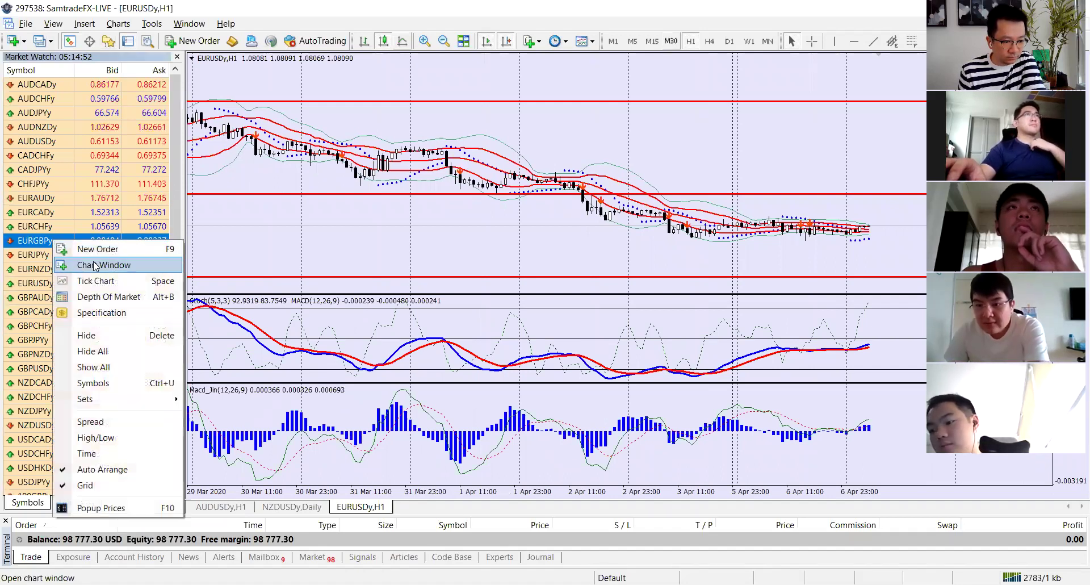
left_click(95, 266)
left_click(177, 57)
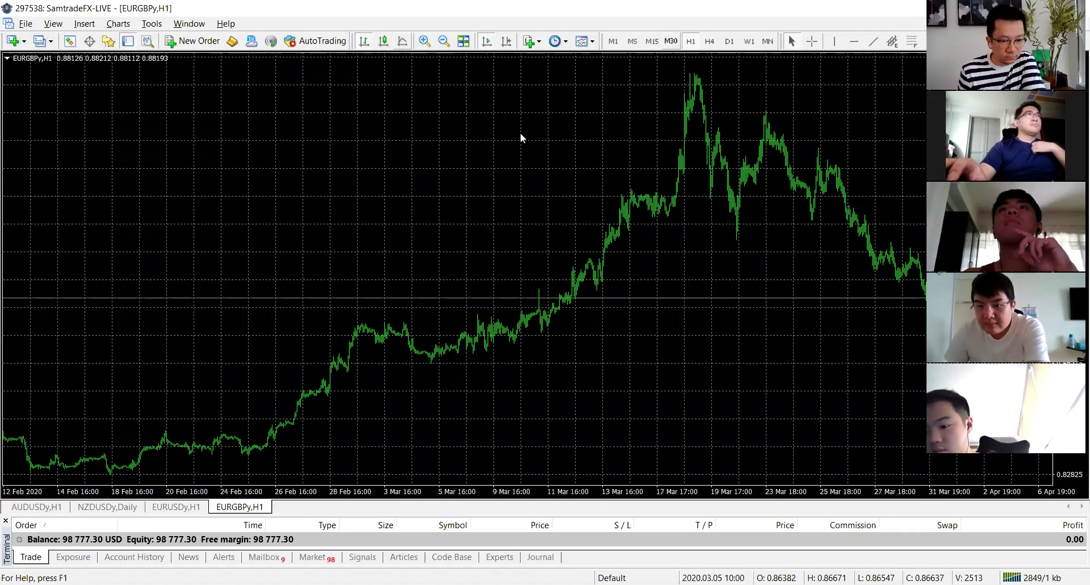
Step: Apply the saved chart template 111 to the EURGBP H1 chart
right_click(582, 143)
mouse_move(644, 248)
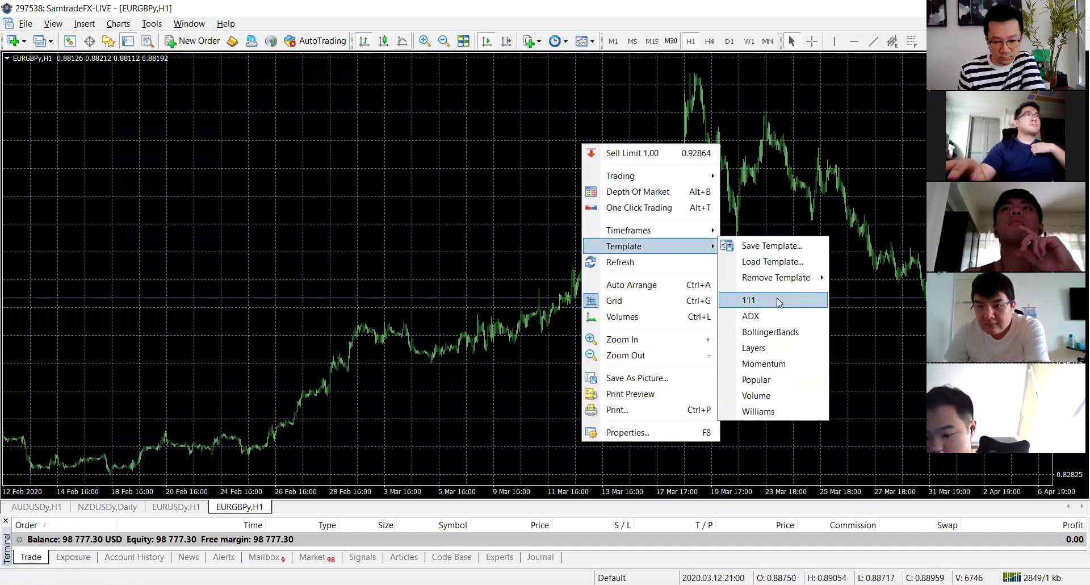
left_click(779, 303)
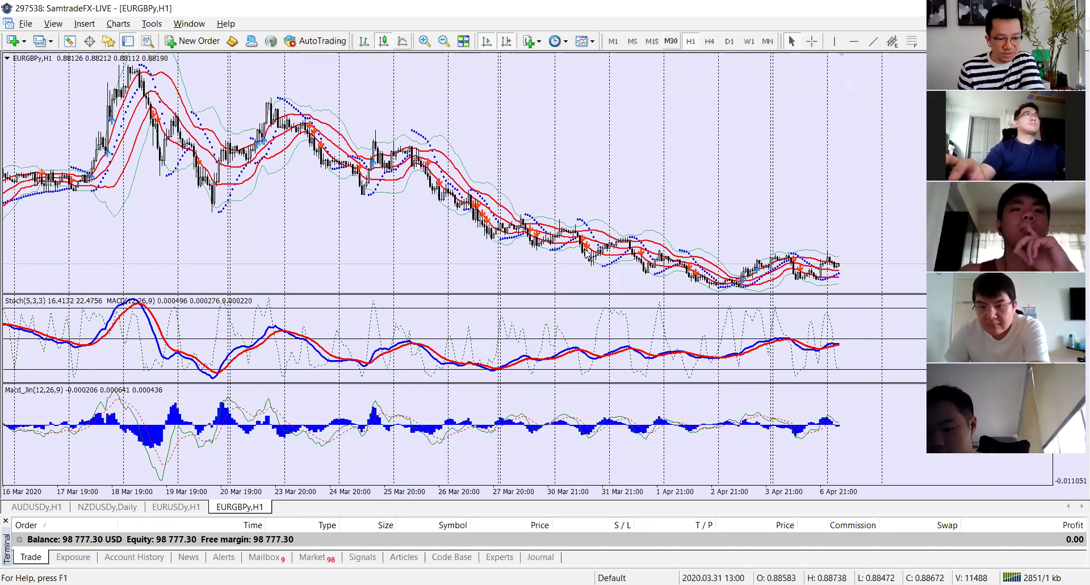
mouse_move(584, 257)
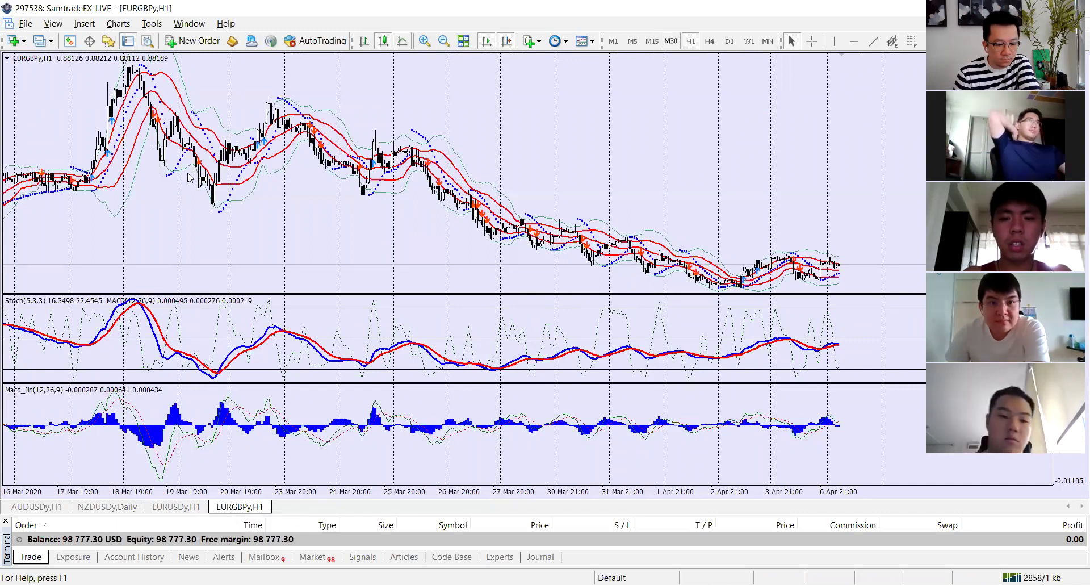
Step: Return to the EURUSD H1 chart and review a wider price history, focusing on the area between current price and the lowest line
left_click(188, 507)
scroll(901, 225, "up", 1)
key("minus")
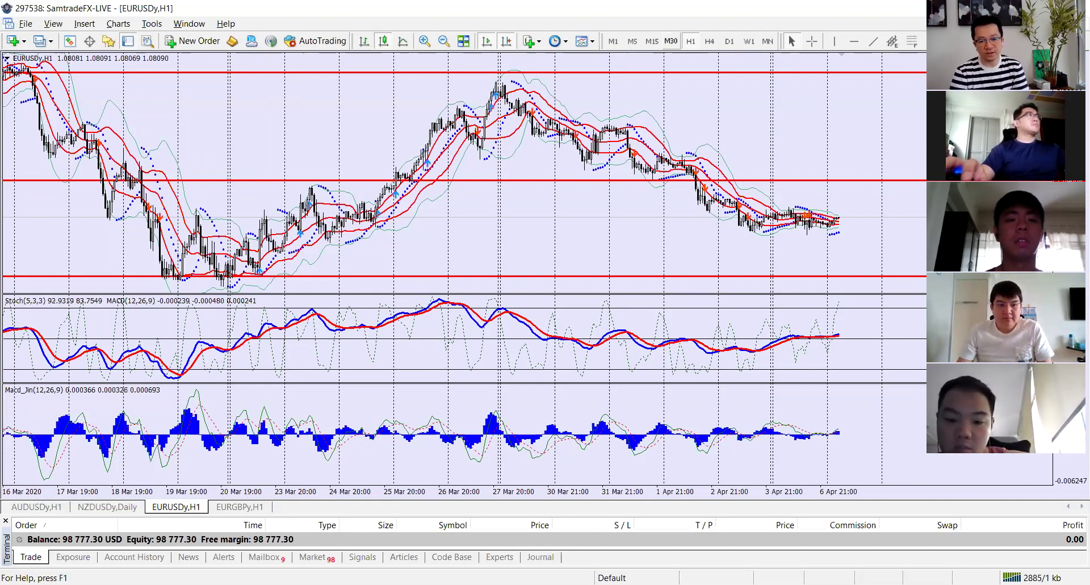
left_click_drag(846, 218, 889, 266)
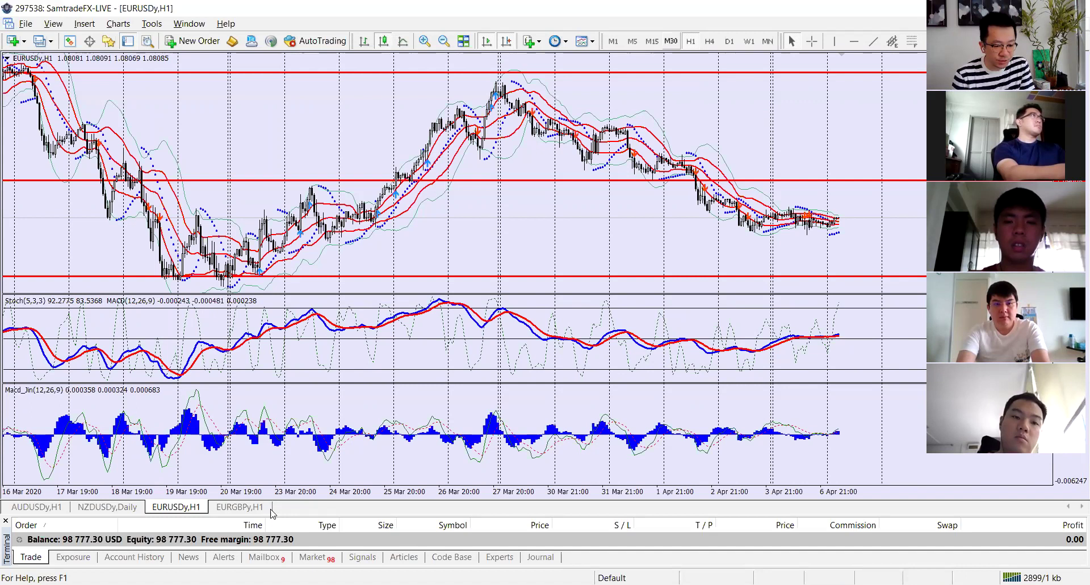
Step: Switch EURGBP to the Daily timeframe and place a horizontal resistance line just above the August 2019 peak
left_click(245, 510)
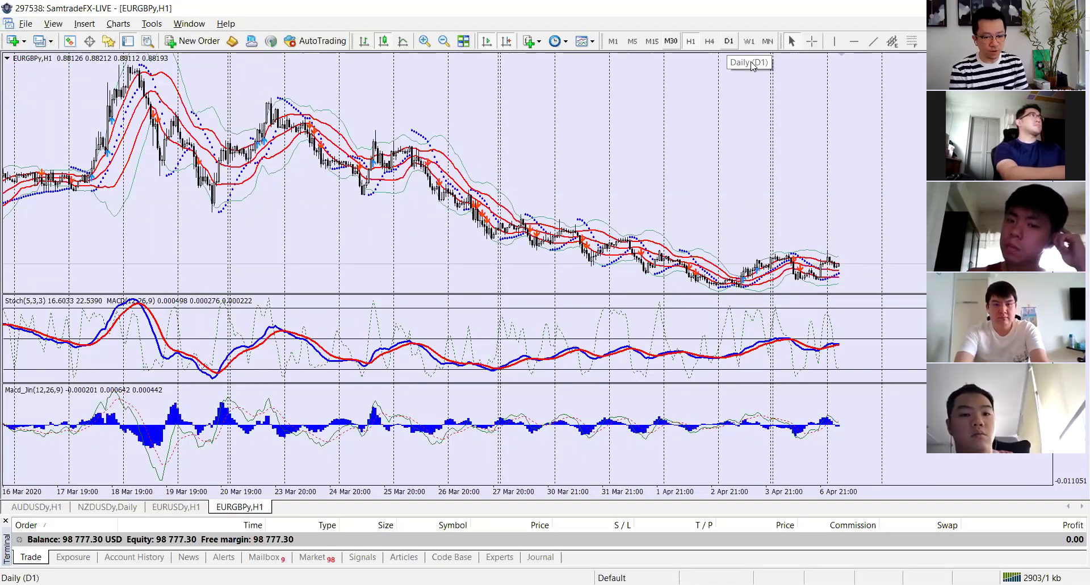
left_click(729, 42)
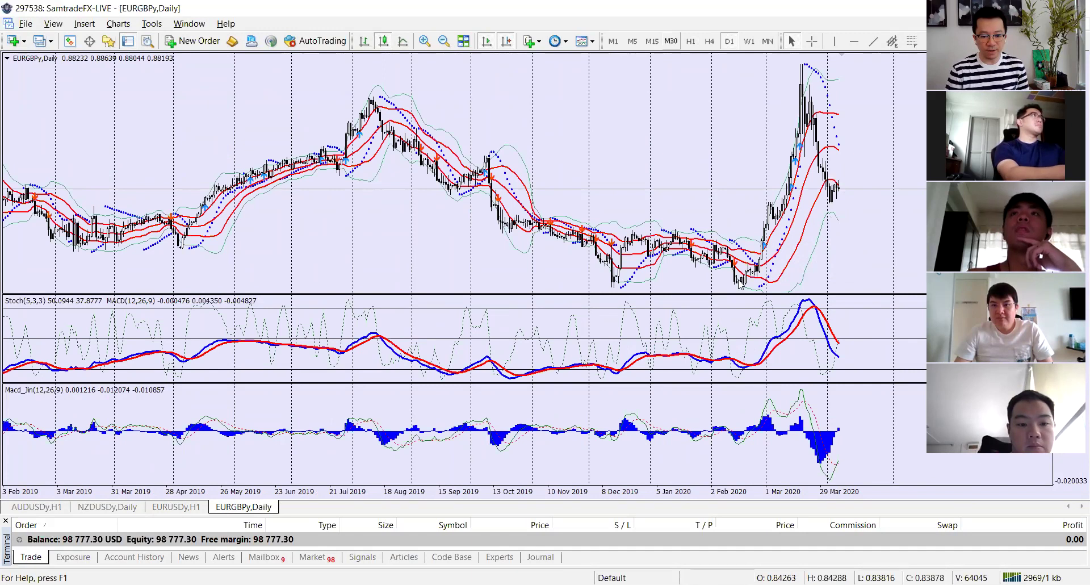
mouse_move(759, 278)
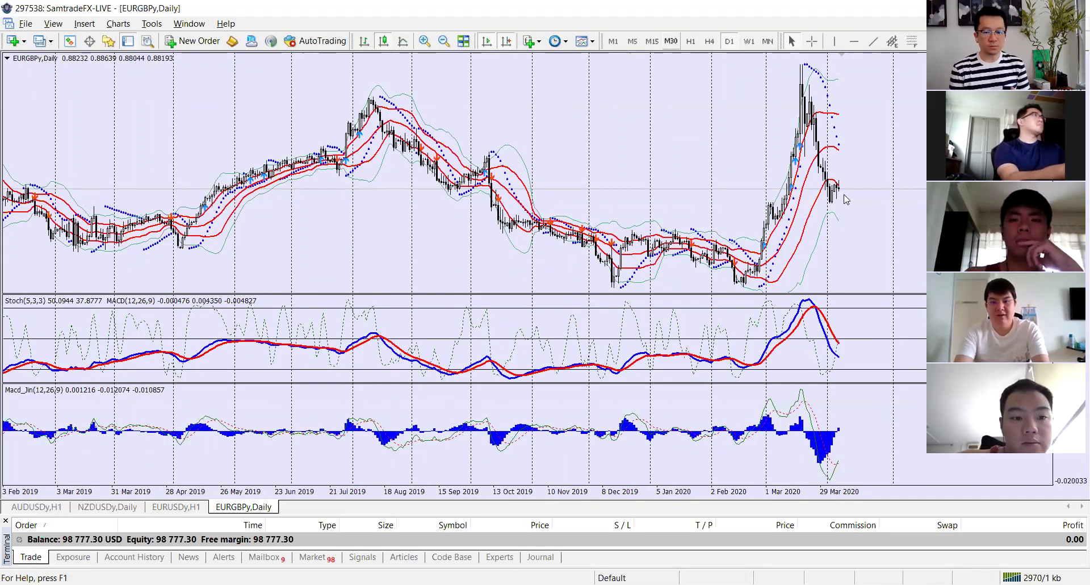
left_click(854, 41)
left_click(730, 87)
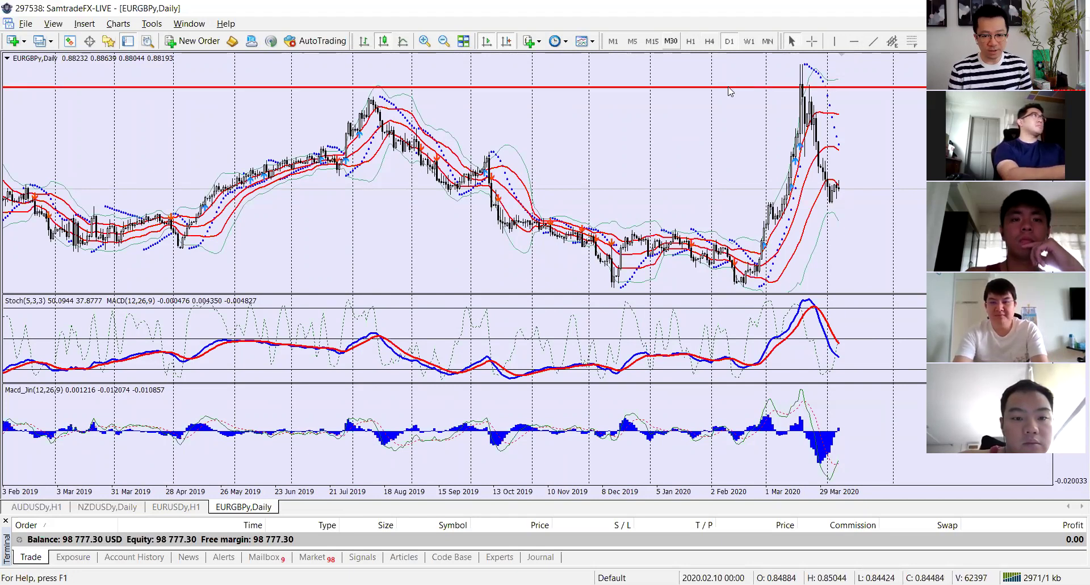
left_click_drag(730, 91, 730, 94)
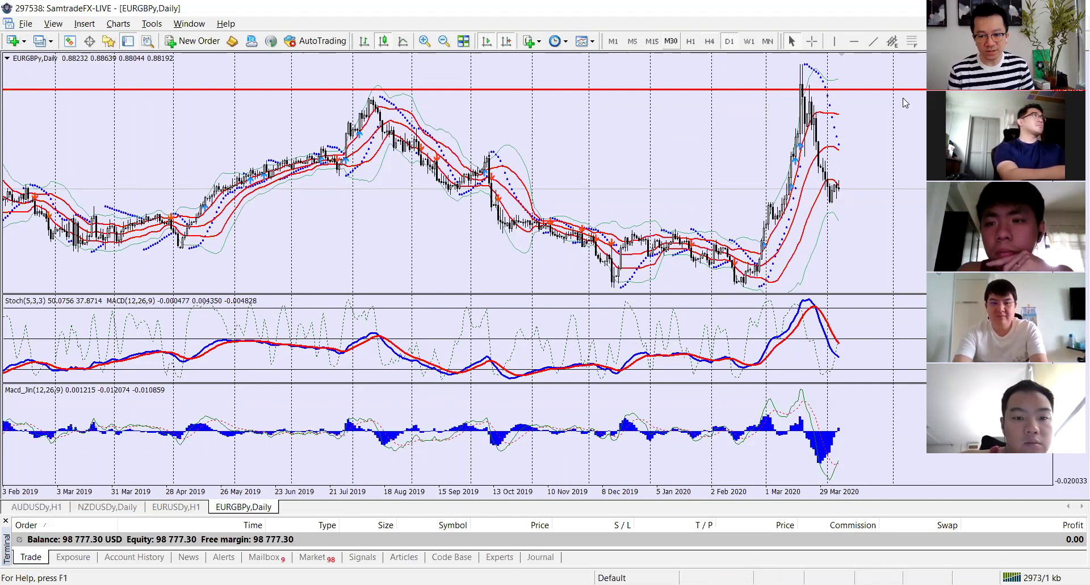
Step: Add horizontal lines on the EURGBP Daily chart at the December 2019 and February 2020 lows and at the latest swing low
left_click(854, 45)
left_click_drag(809, 222, 807, 280)
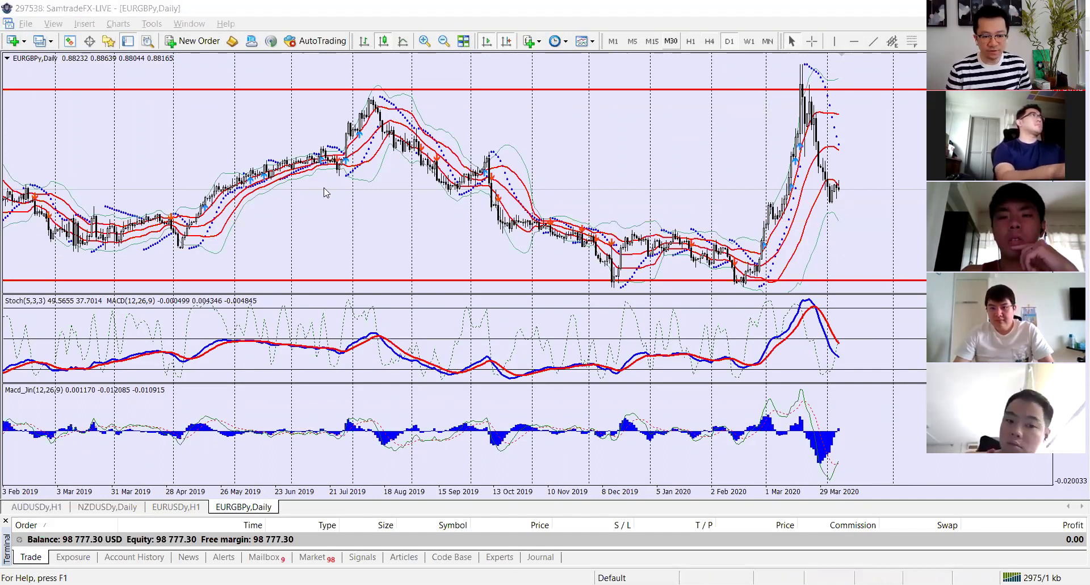
left_click(854, 40)
left_click(768, 218)
left_click_drag(768, 217, 776, 201)
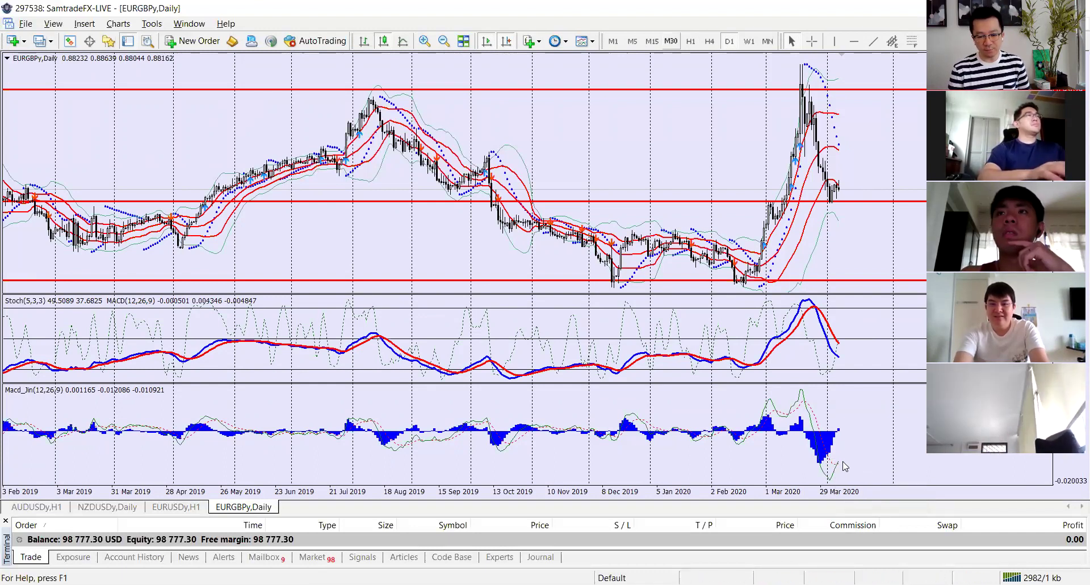
Step: Switch EURGBP to the H4 timeframe and trace from the early-March consolidation to the latest candles
mouse_move(848, 341)
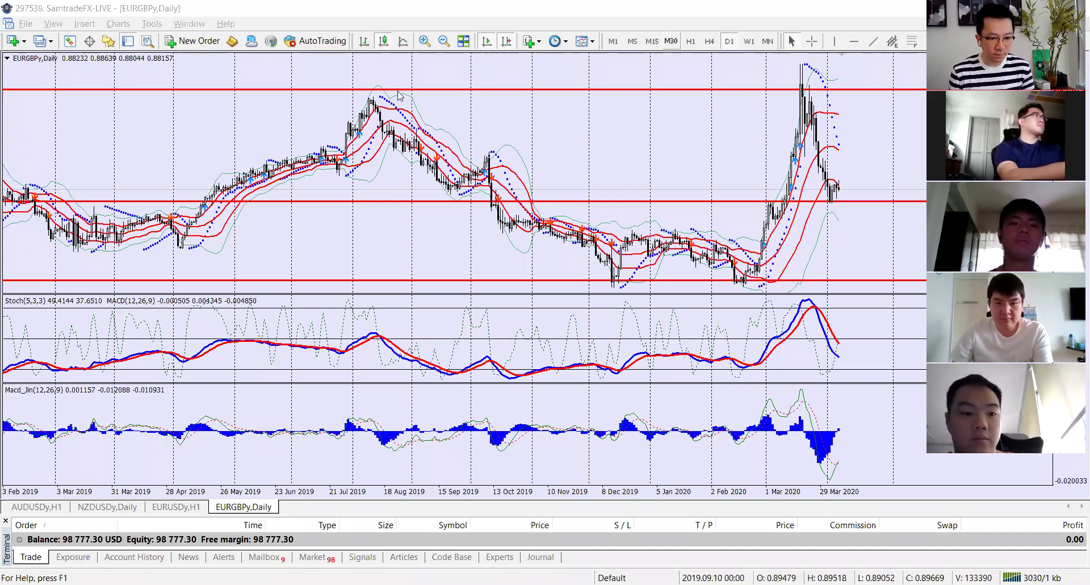
type("H4")
key("Return")
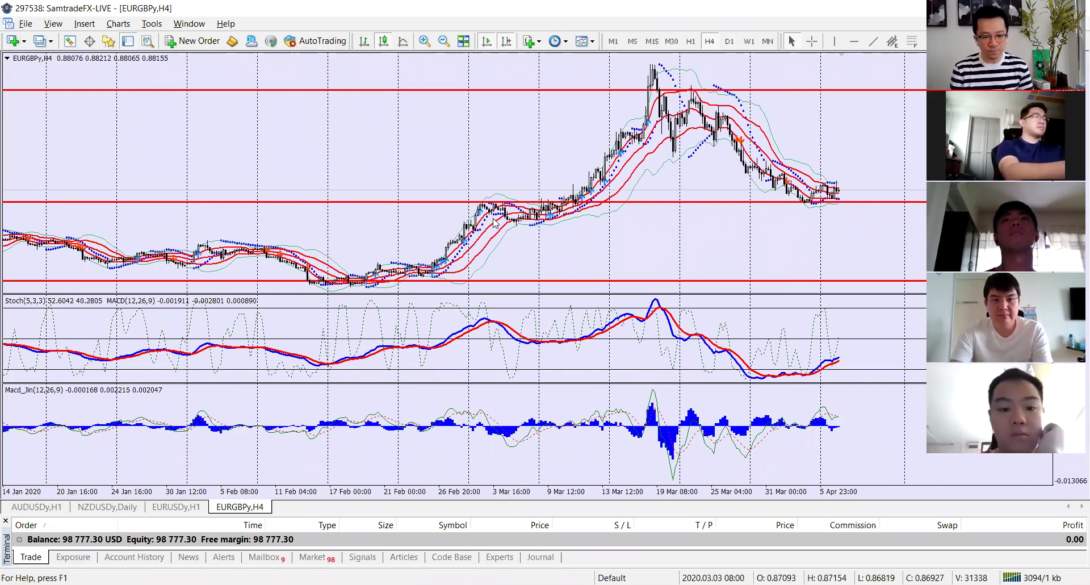
middle_click(513, 221)
left_click_drag(528, 222, 824, 187)
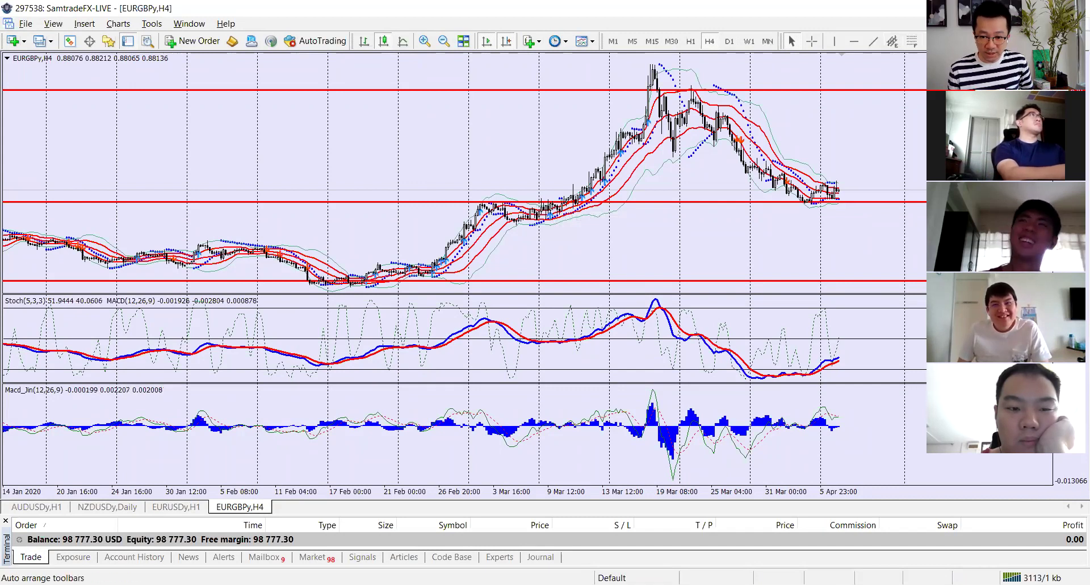
Step: Customize the drawing tools by adding the Rectangle tool to the selected ones
left_click_drag(499, 196, 614, 207)
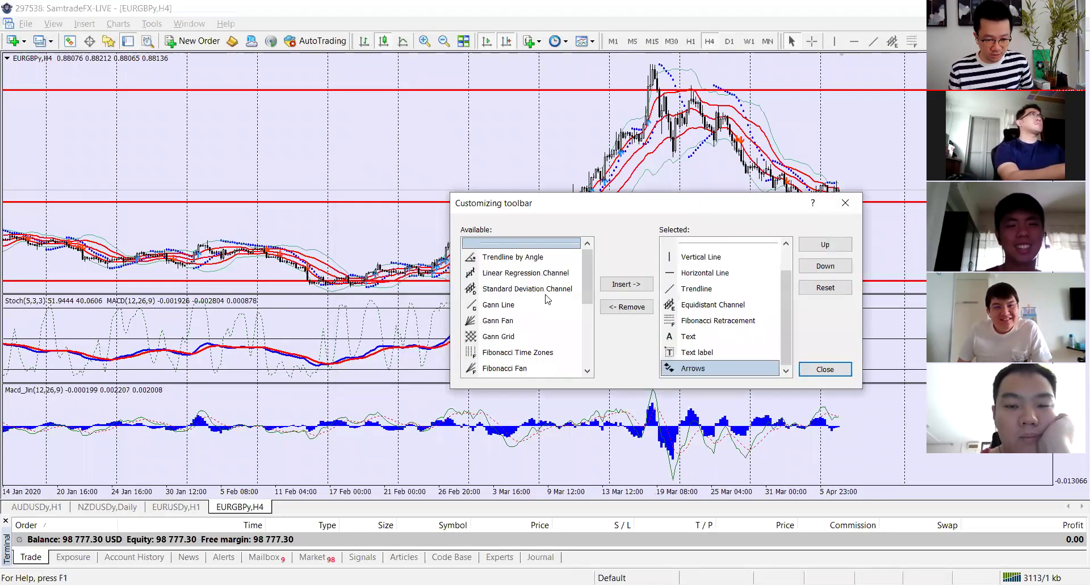
left_click_drag(584, 282, 585, 343)
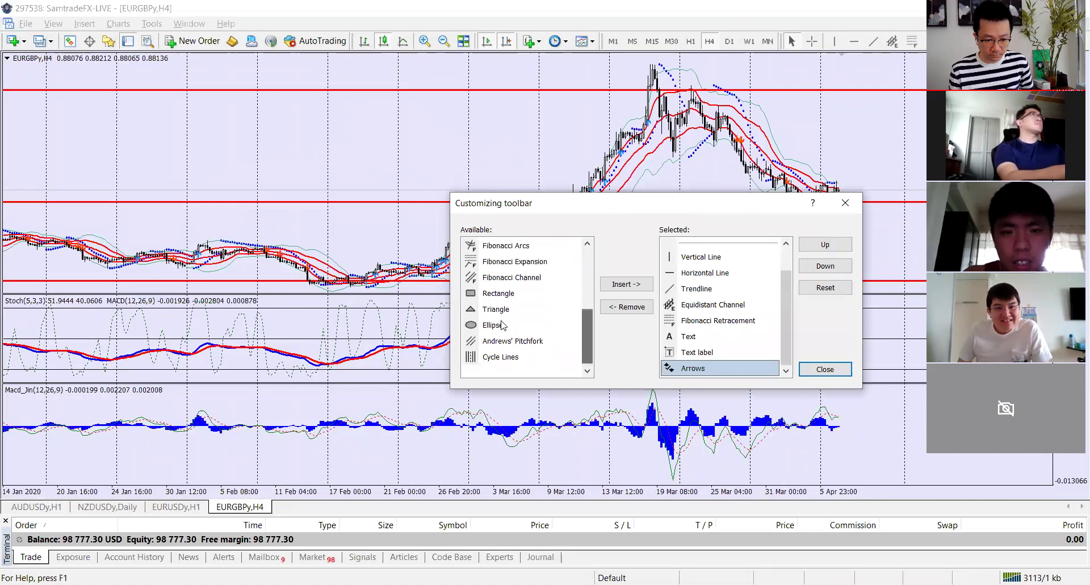
left_click(499, 293)
left_click(631, 284)
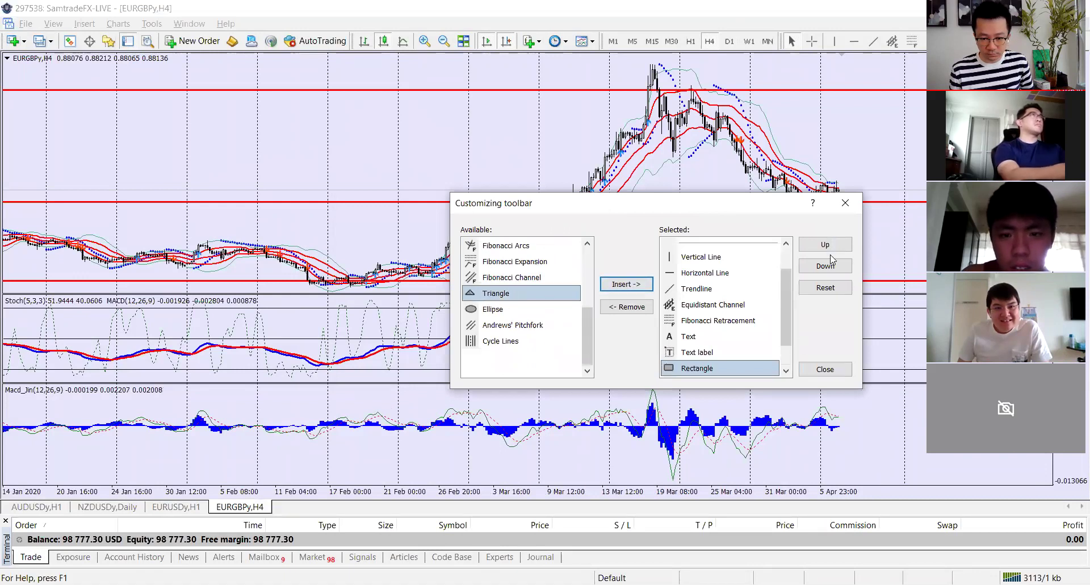
left_click(826, 369)
Step: Draw rectangles on the EURGBP H4 chart over the March peak, the early-March consolidation and the latest April consolidation
left_click(912, 40)
left_click_drag(648, 64, 734, 86)
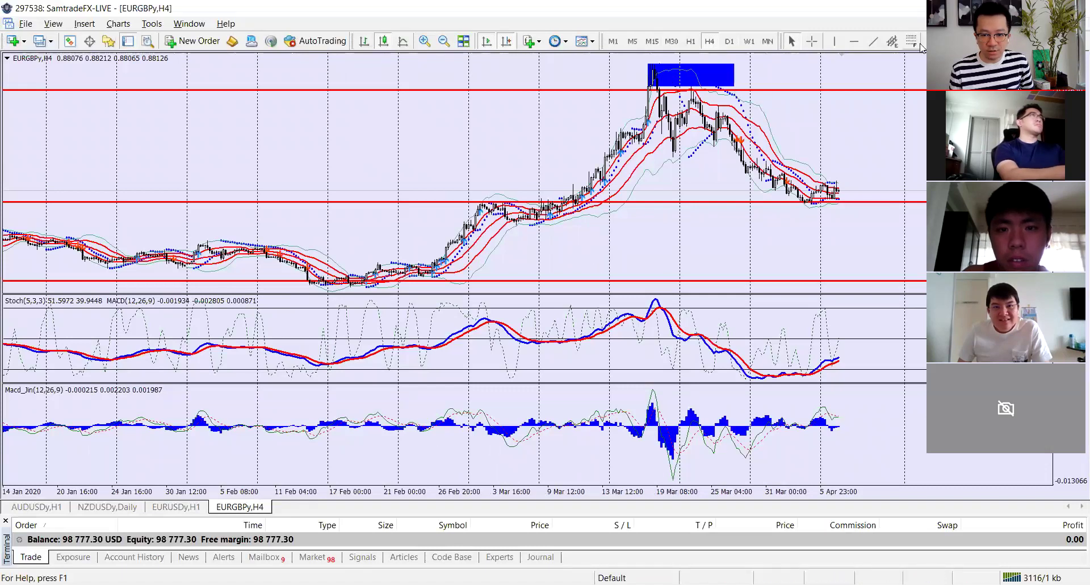
left_click(911, 41)
mouse_move(477, 185)
left_mouse_down()
mouse_move(592, 197)
mouse_move(600, 220)
left_mouse_up()
left_click(911, 41)
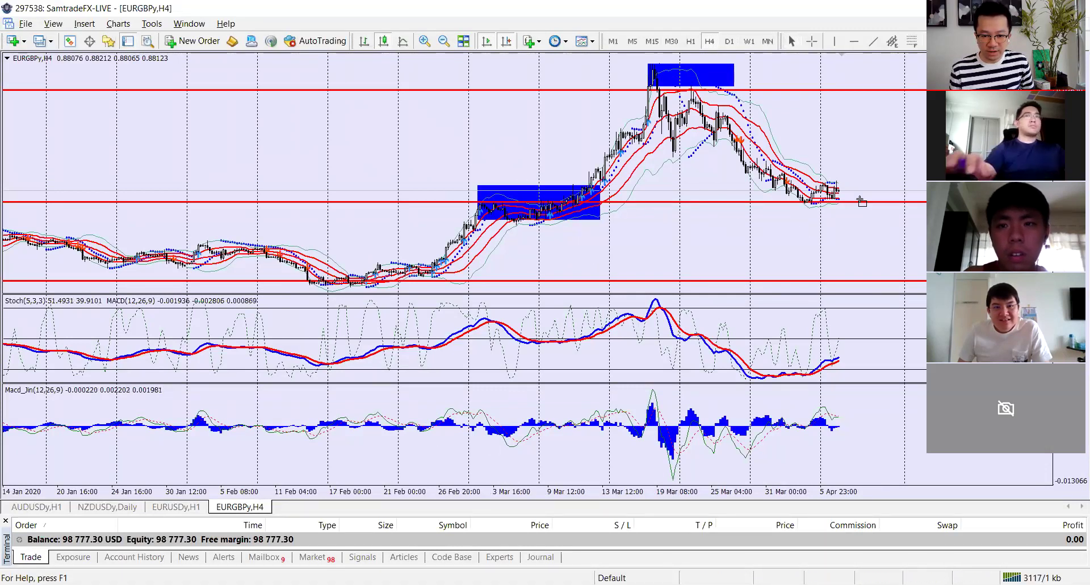
left_click_drag(782, 181, 861, 215)
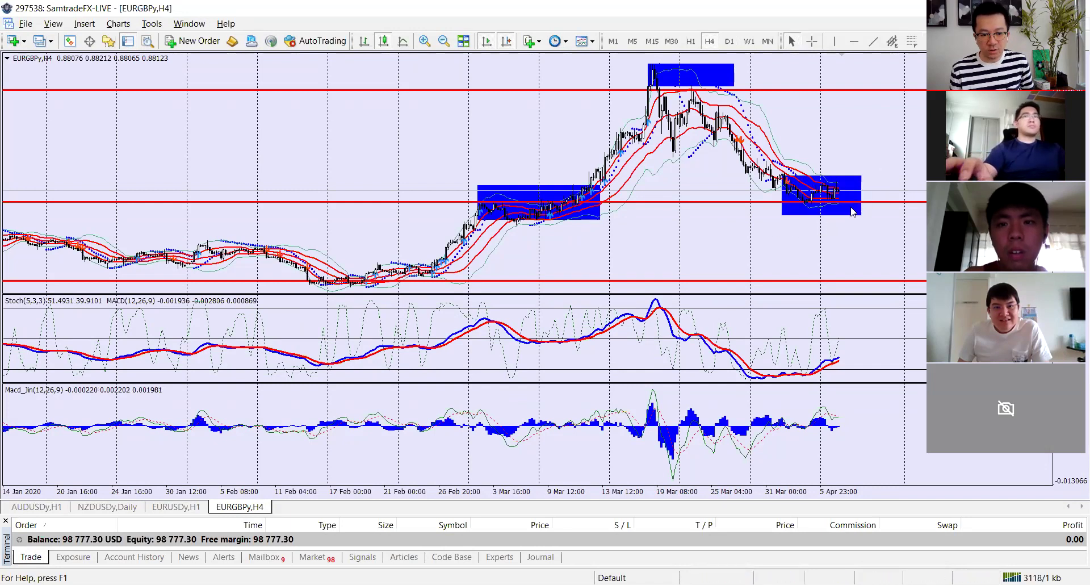
Step: Lower the middle horizontal line to the base of the early-March consolidation and measure from the current price to just below it
left_click_drag(4, 202, 4, 223)
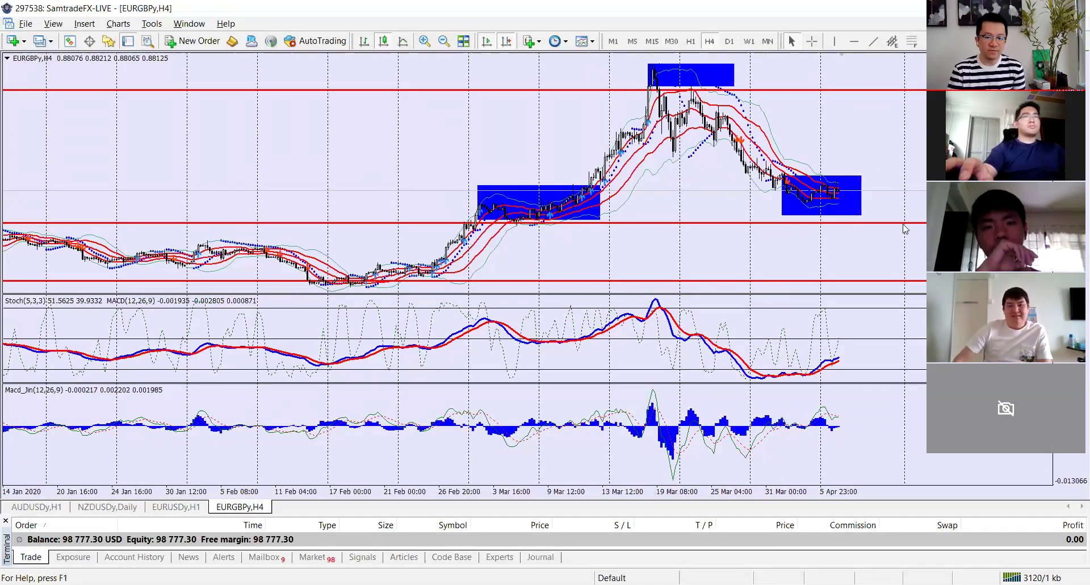
middle_click(848, 198)
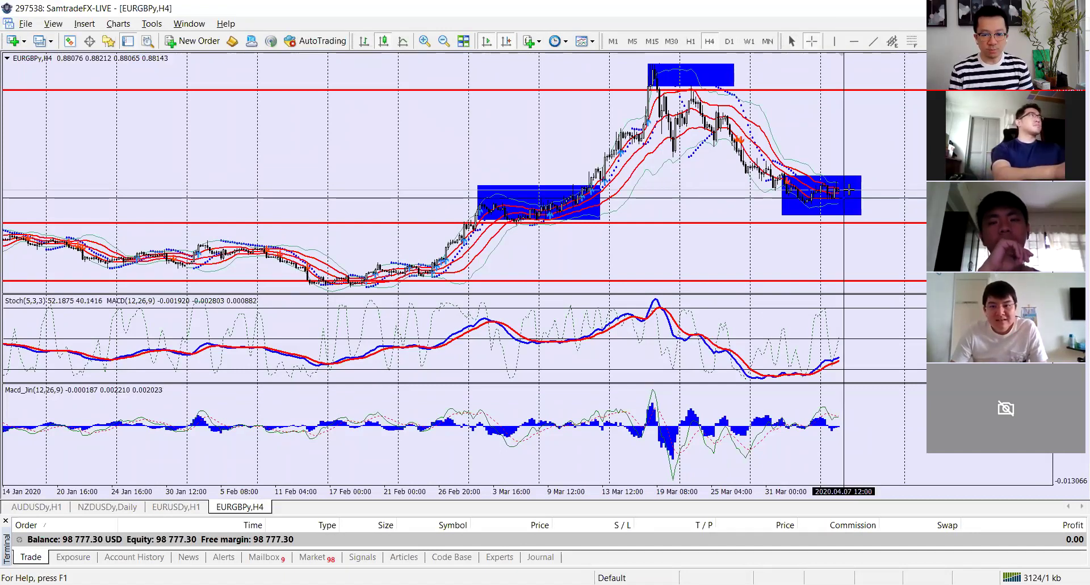
left_click_drag(852, 189, 845, 227)
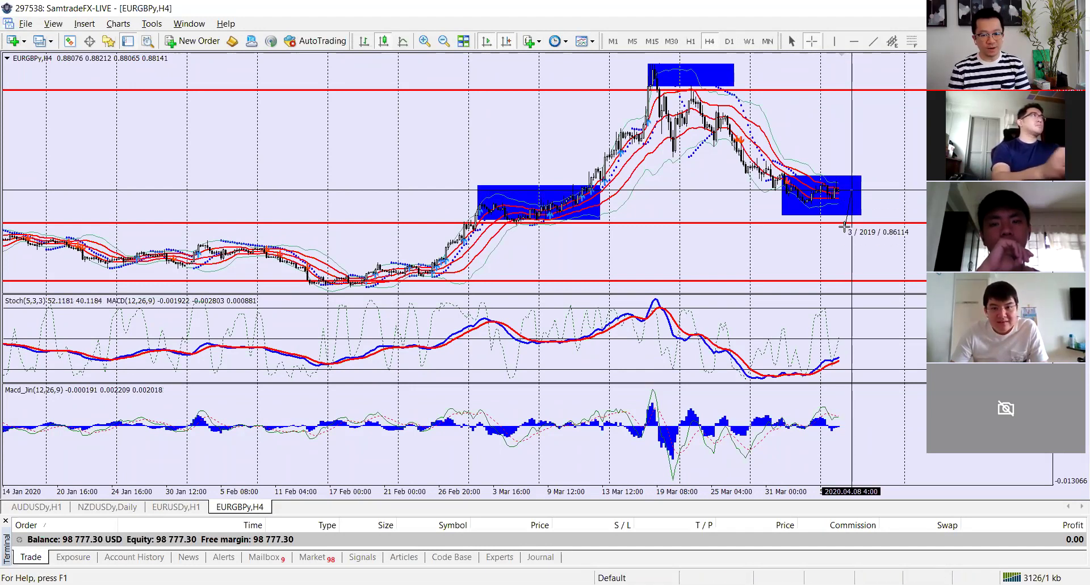
left_click_drag(845, 226, 845, 227)
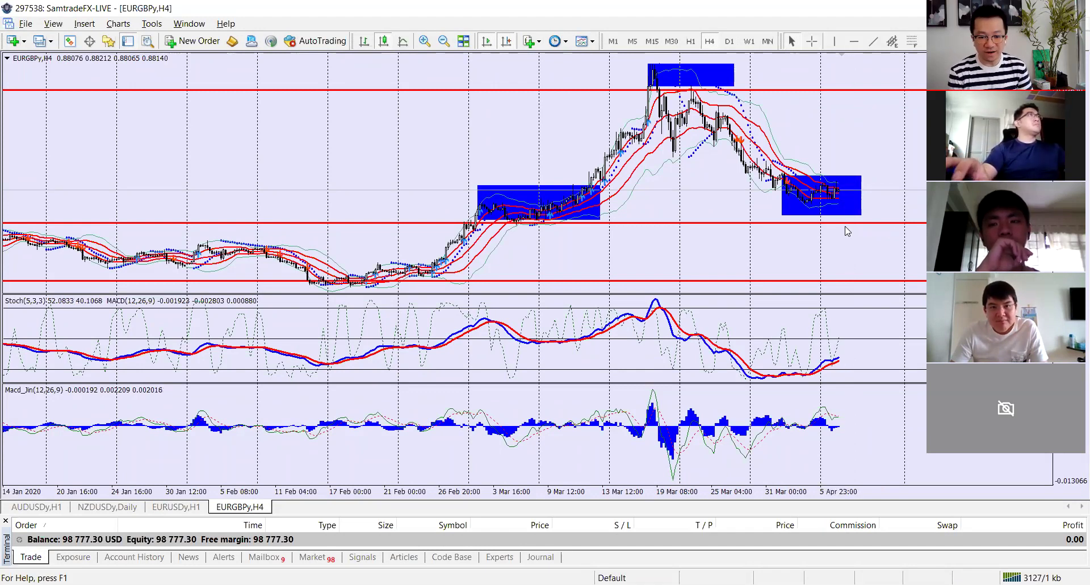
Step: Measure the distances to the lowest horizontal line from just below the middle line and from the current price
middle_click(845, 227)
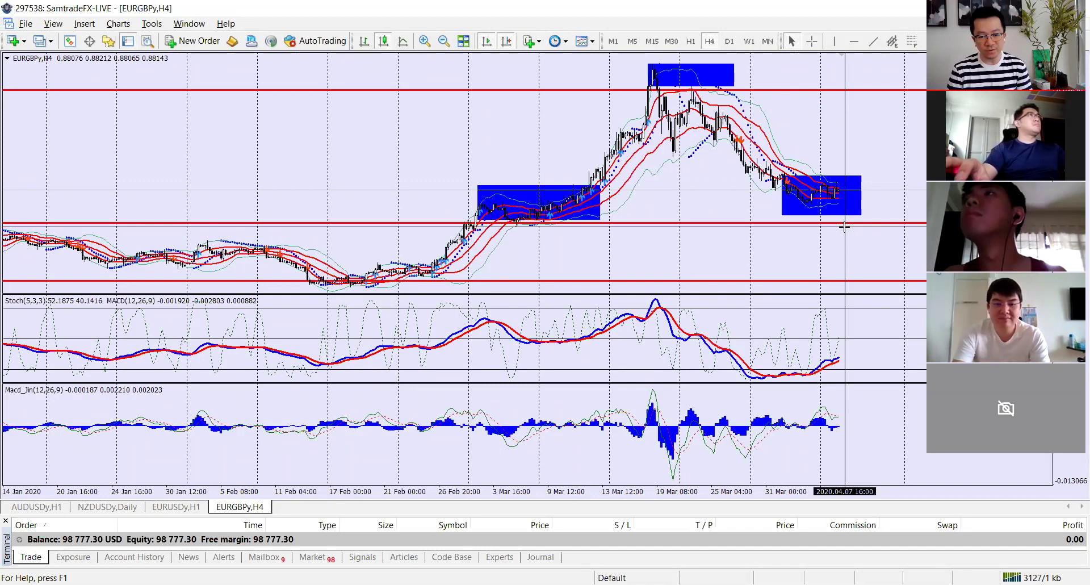
left_click_drag(845, 227, 860, 279)
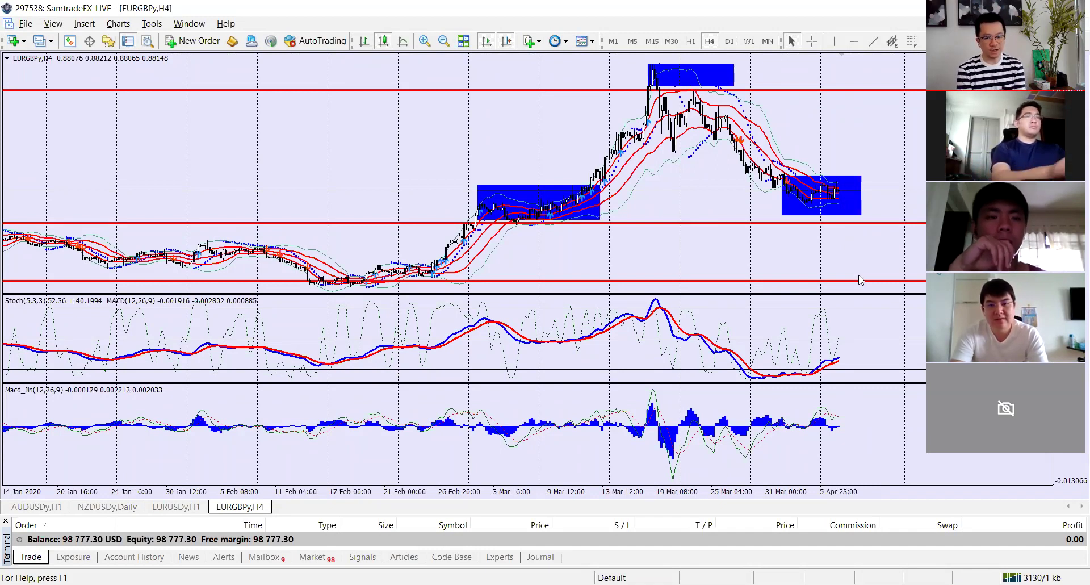
middle_click(873, 194)
left_click_drag(875, 188, 859, 276)
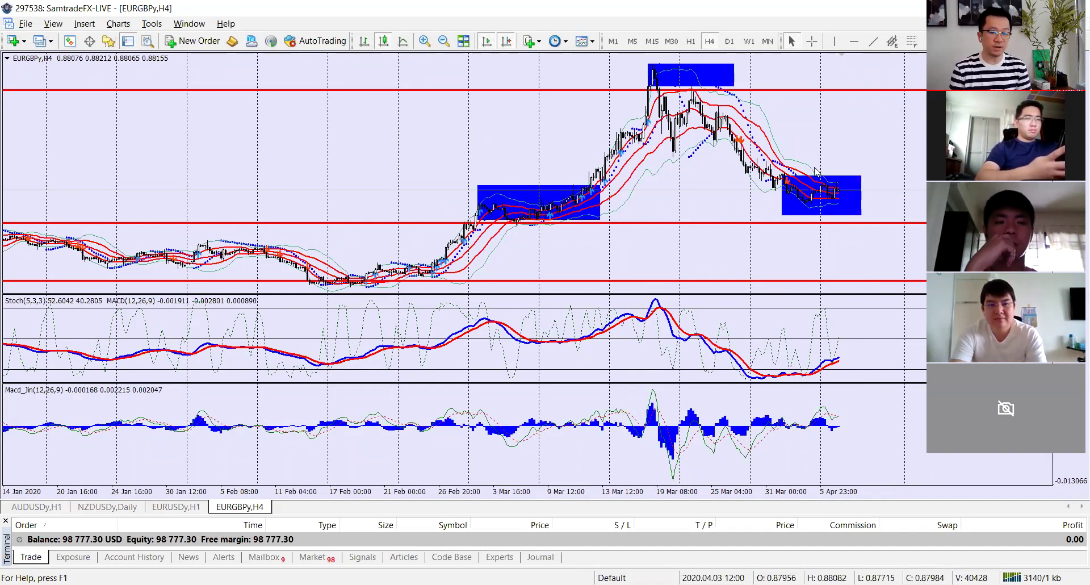
Step: Raise the middle horizontal line to about 0.87252 and delete the rectangles over the early-March and latest April consolidations
left_click_drag(705, 223, 718, 206)
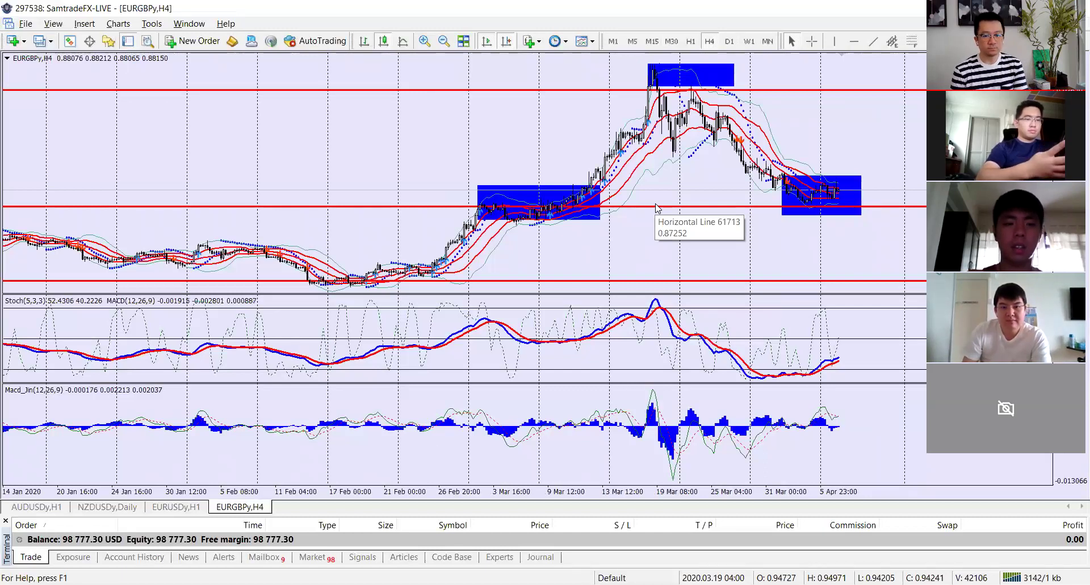
right_click(480, 187)
left_click(517, 234)
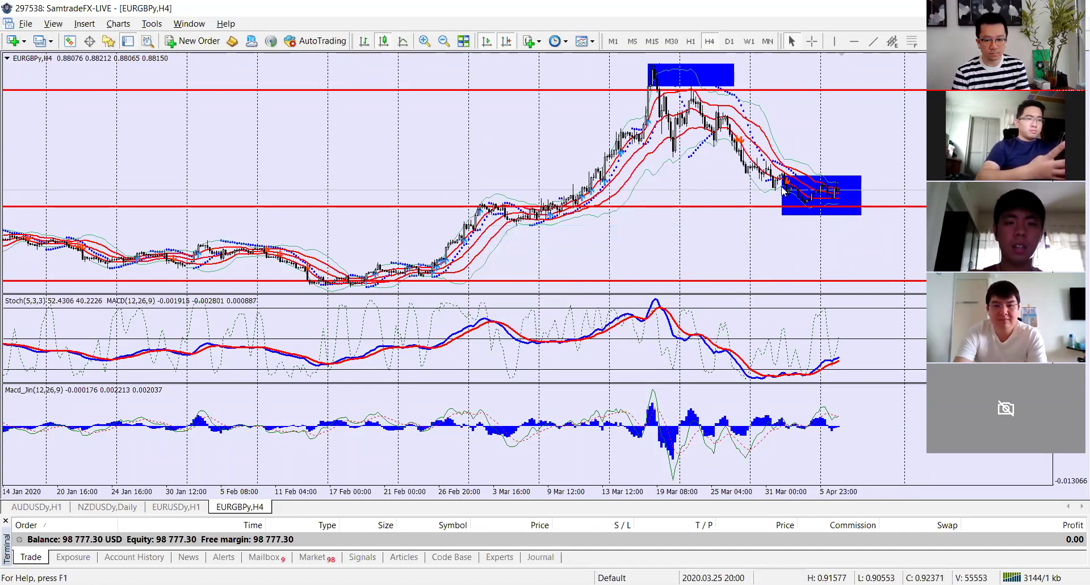
right_click(861, 180)
left_click(888, 214)
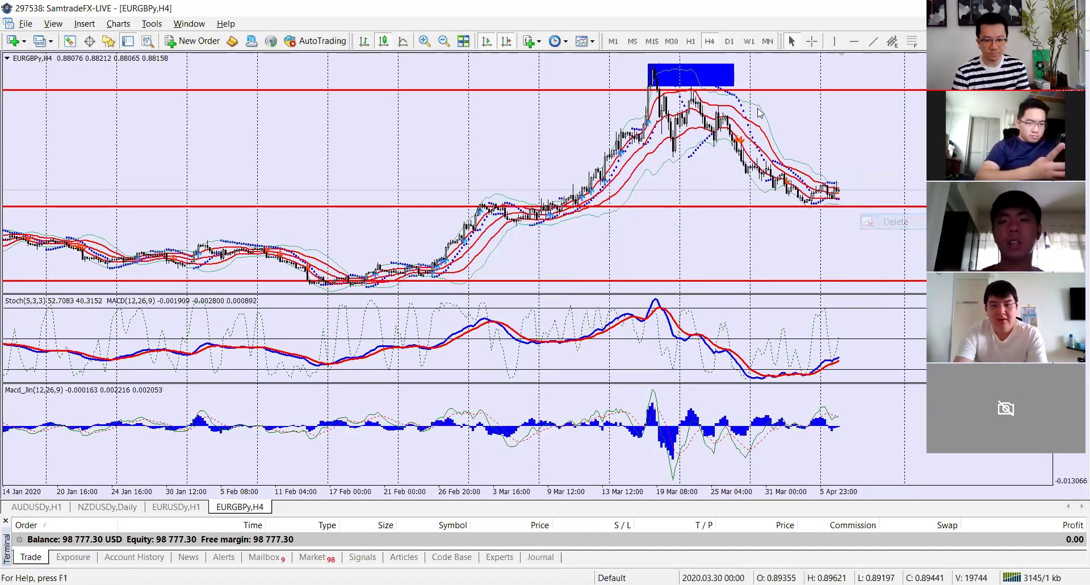
Step: Delete the remaining rectangle over the March peak on the EURGBP H4 chart
right_click(737, 68)
left_click(771, 111)
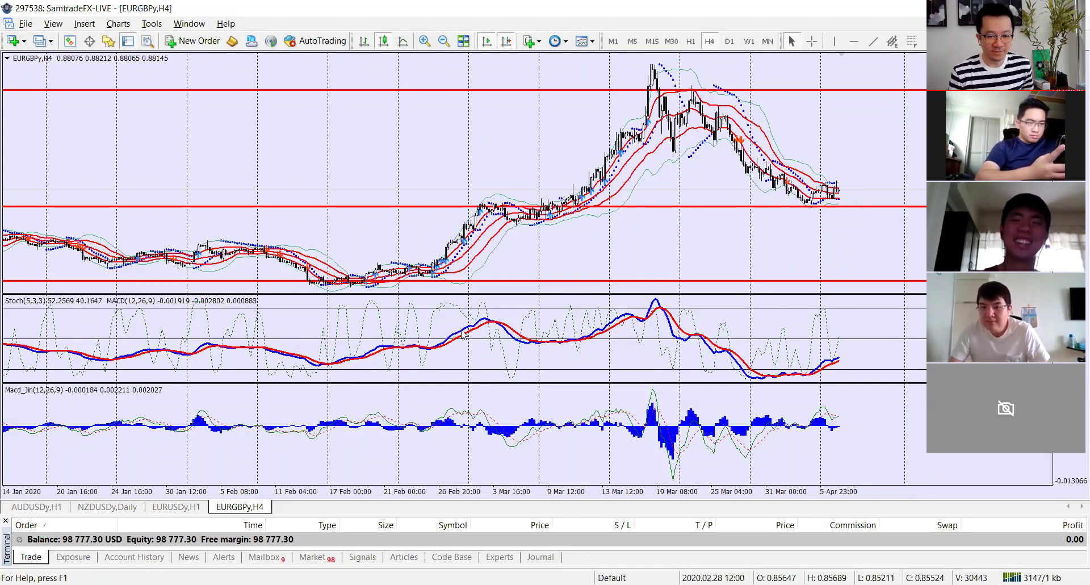
Step: Switch to the AUDUSD H1 chart and examine the latest rise from 6 to 7 April against its drawn trend lines
left_click(35, 506)
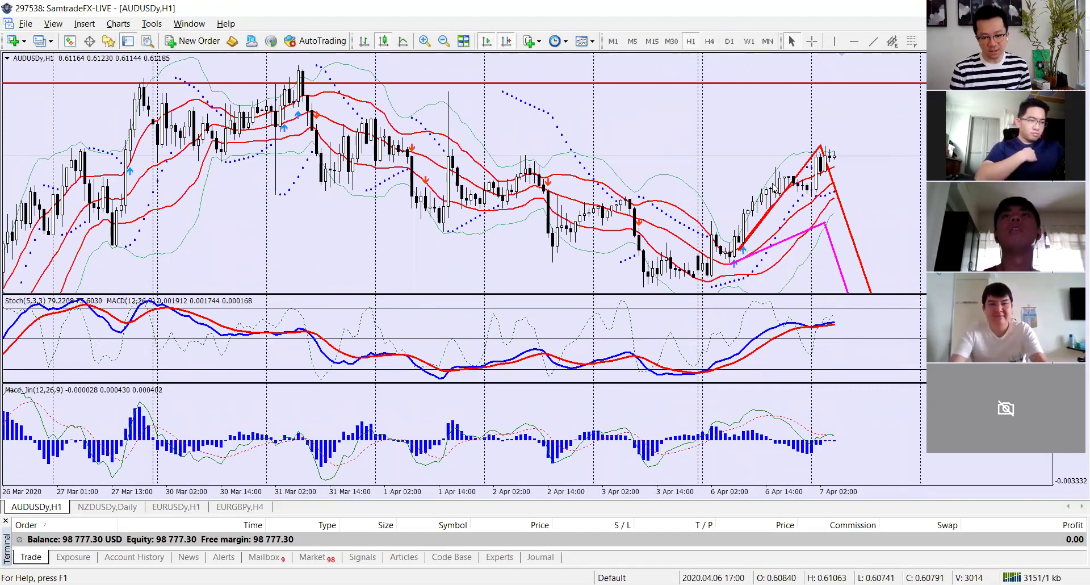
mouse_move(736, 260)
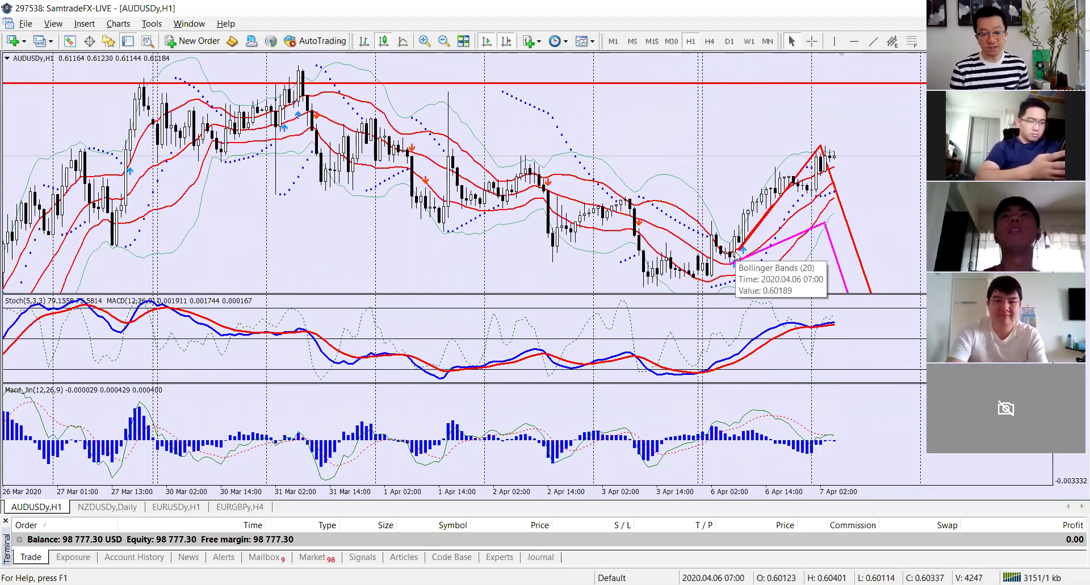
mouse_move(827, 151)
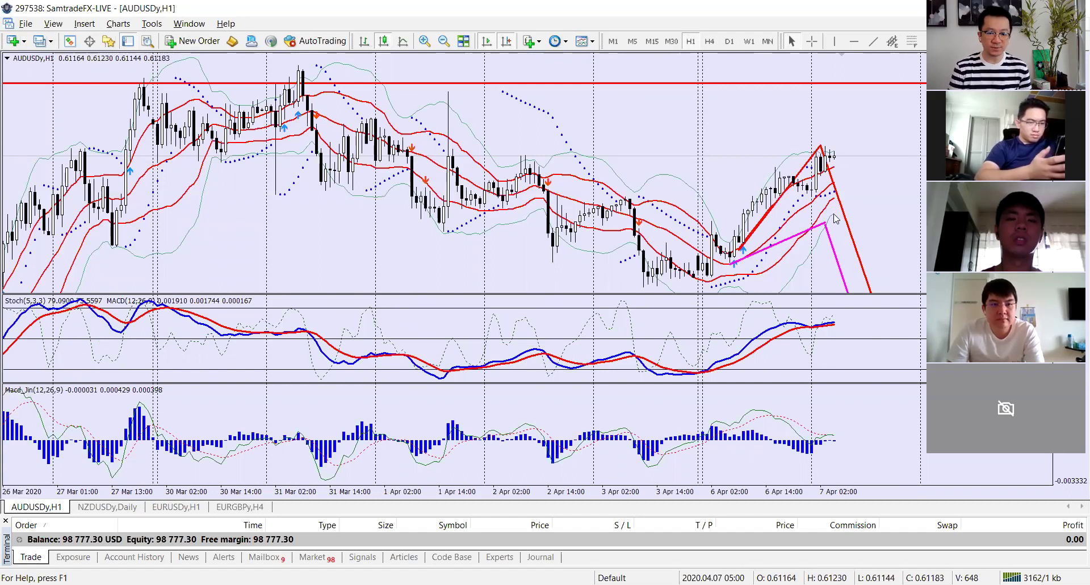
mouse_move(835, 218)
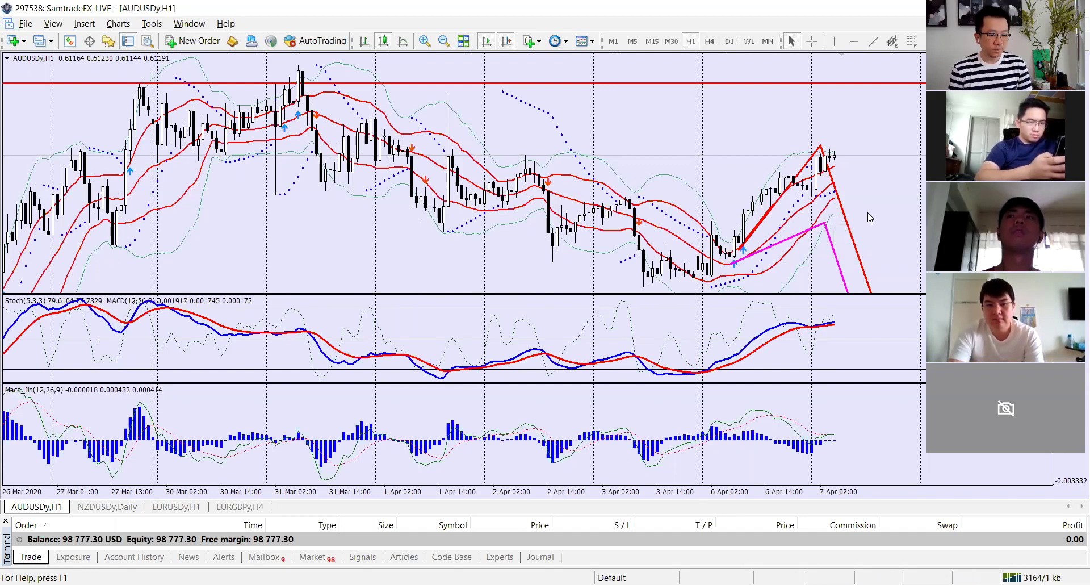
Step: Return to the EURUSD H1 chart and measure from the current price to the middle horizontal line and towards the lowest one
left_click(176, 506)
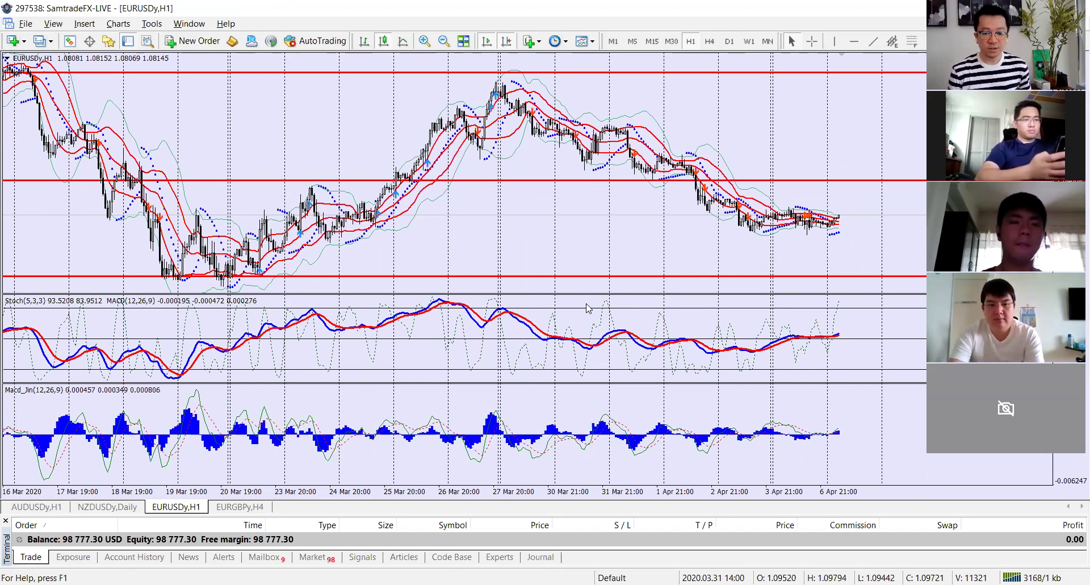
middle_click(835, 215)
left_click_drag(835, 215, 869, 183)
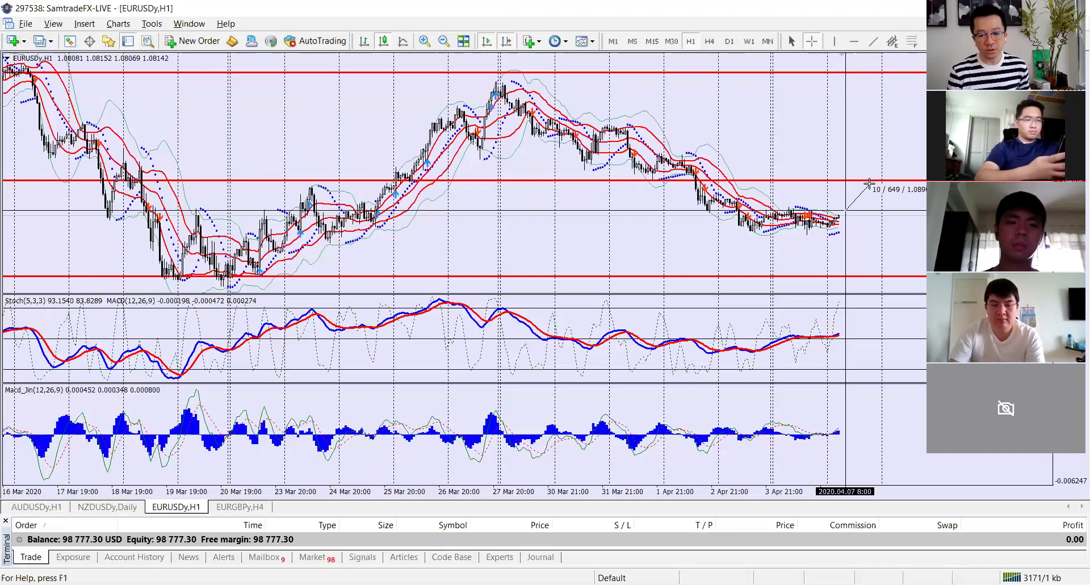
left_click_drag(869, 183, 854, 273)
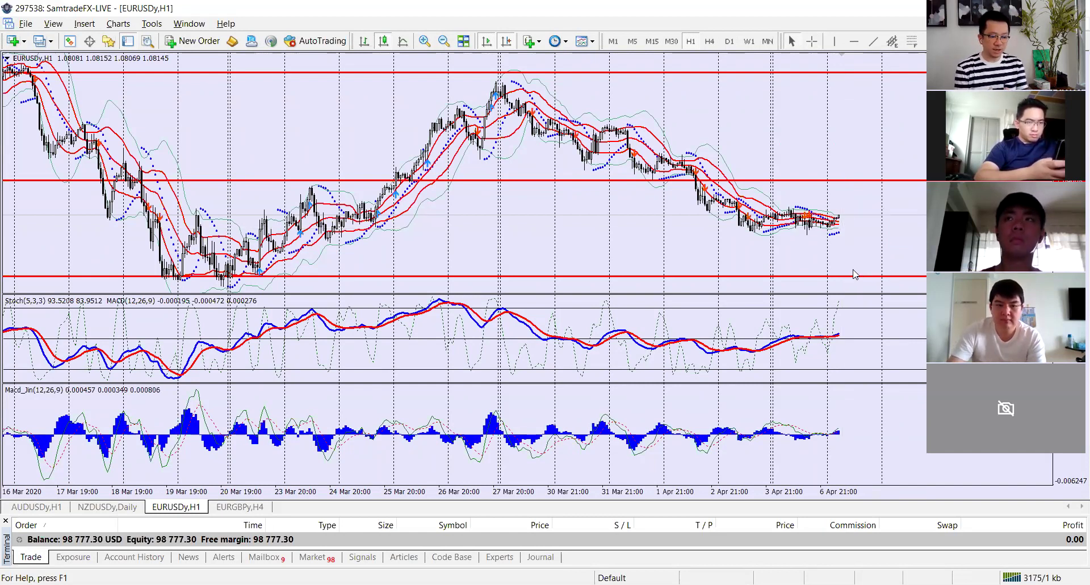